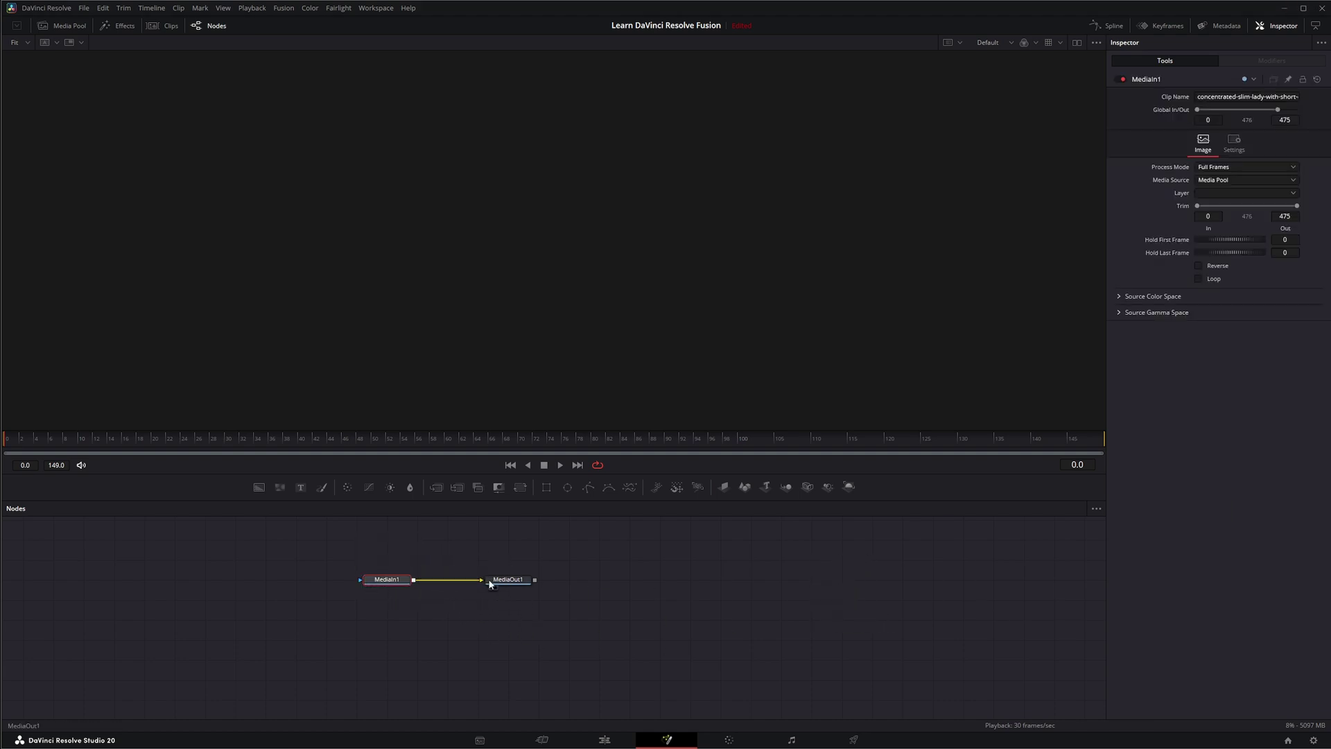
Load MediaOut1 into the viewer, play the dancer clip once, and return to frame 0.
left_click(516, 583)
left_click_drag(516, 583, 523, 275)
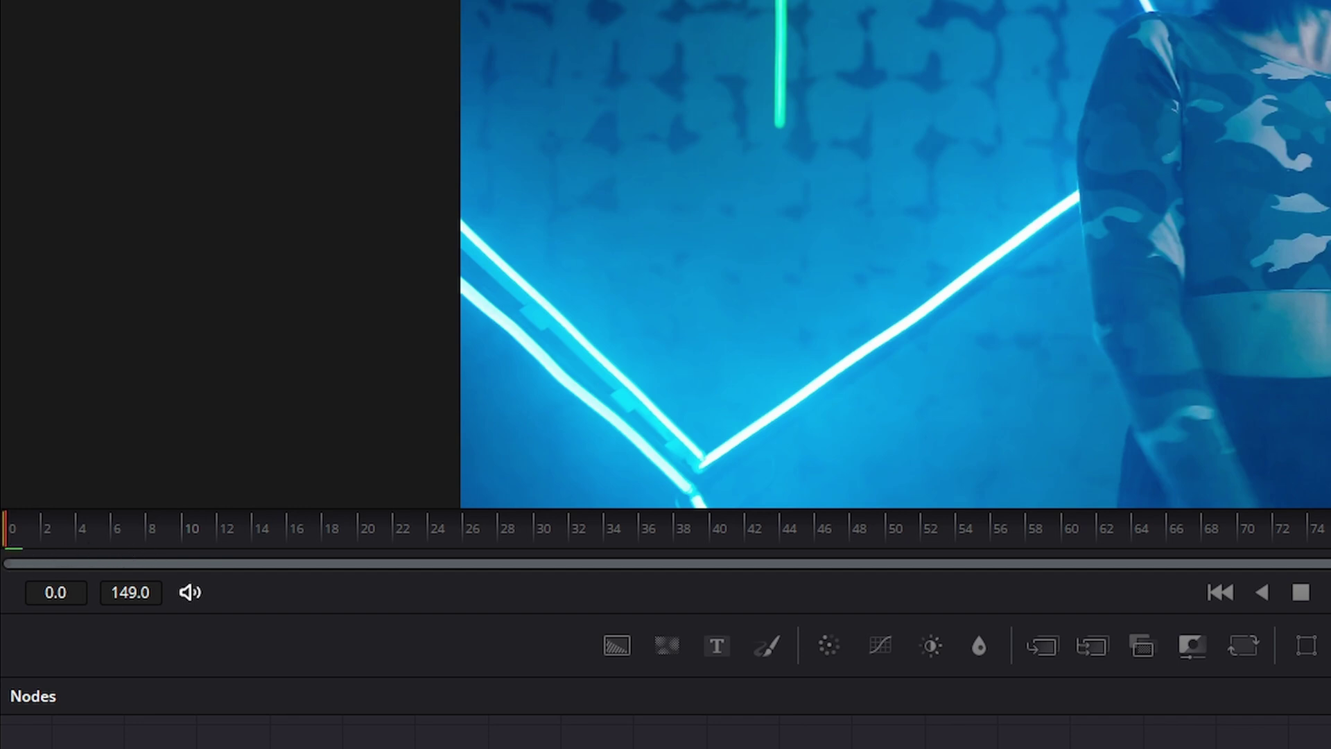
left_click(560, 465)
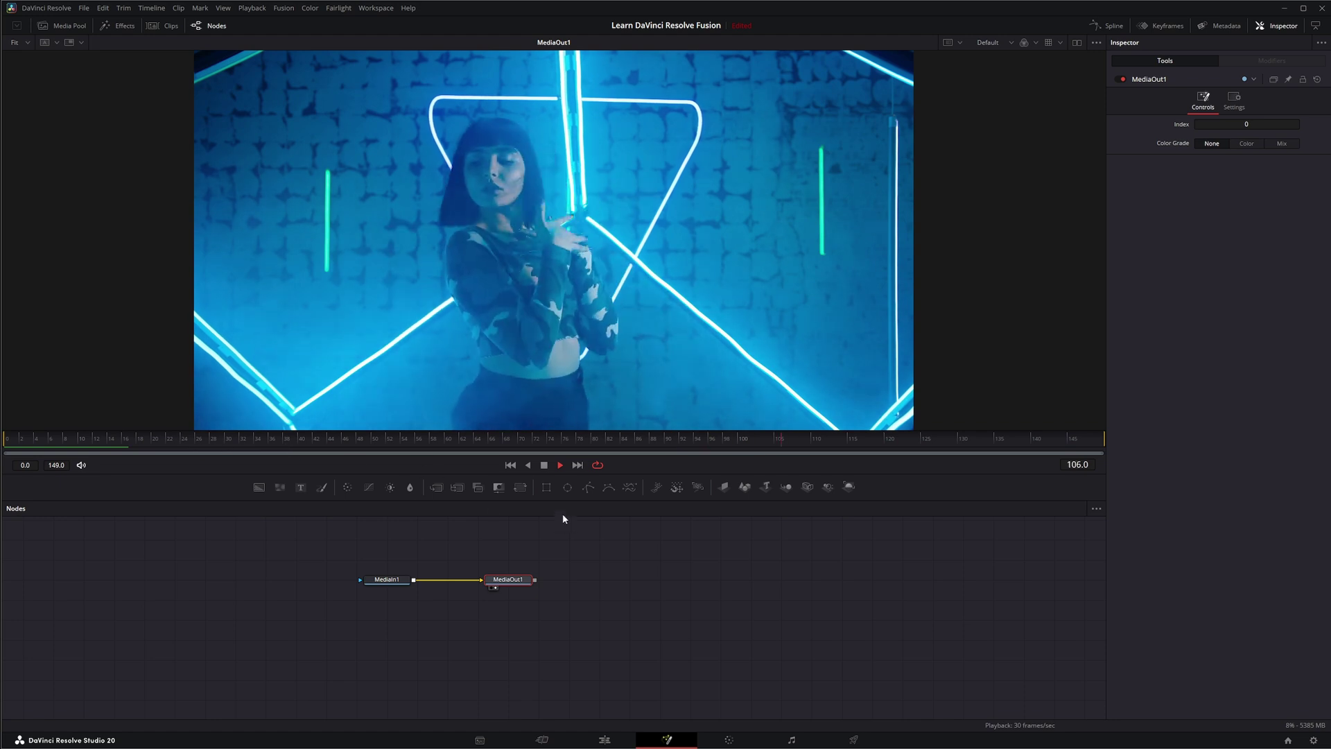
left_click(544, 465)
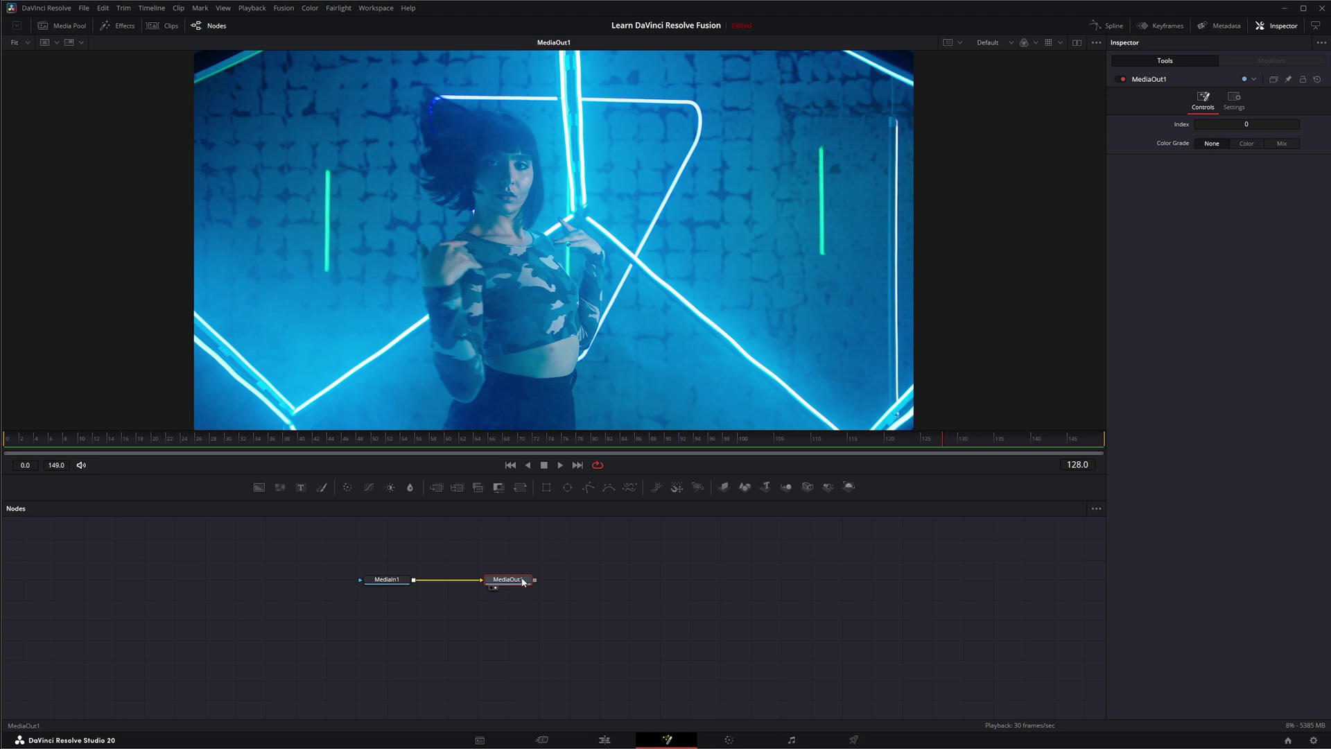
key("Home")
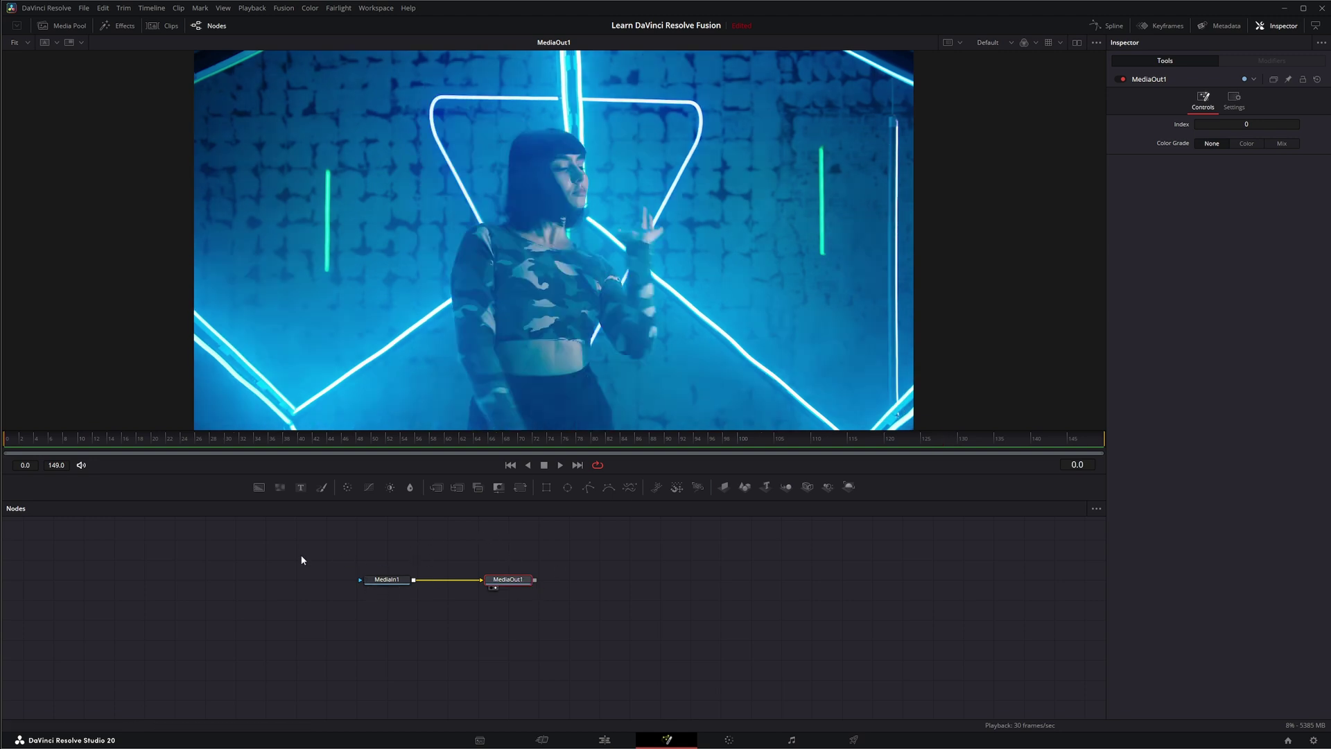
Inspect MediaIn1's clip settings, reselect MediaOut1, and jump to a later frame.
left_click(385, 581)
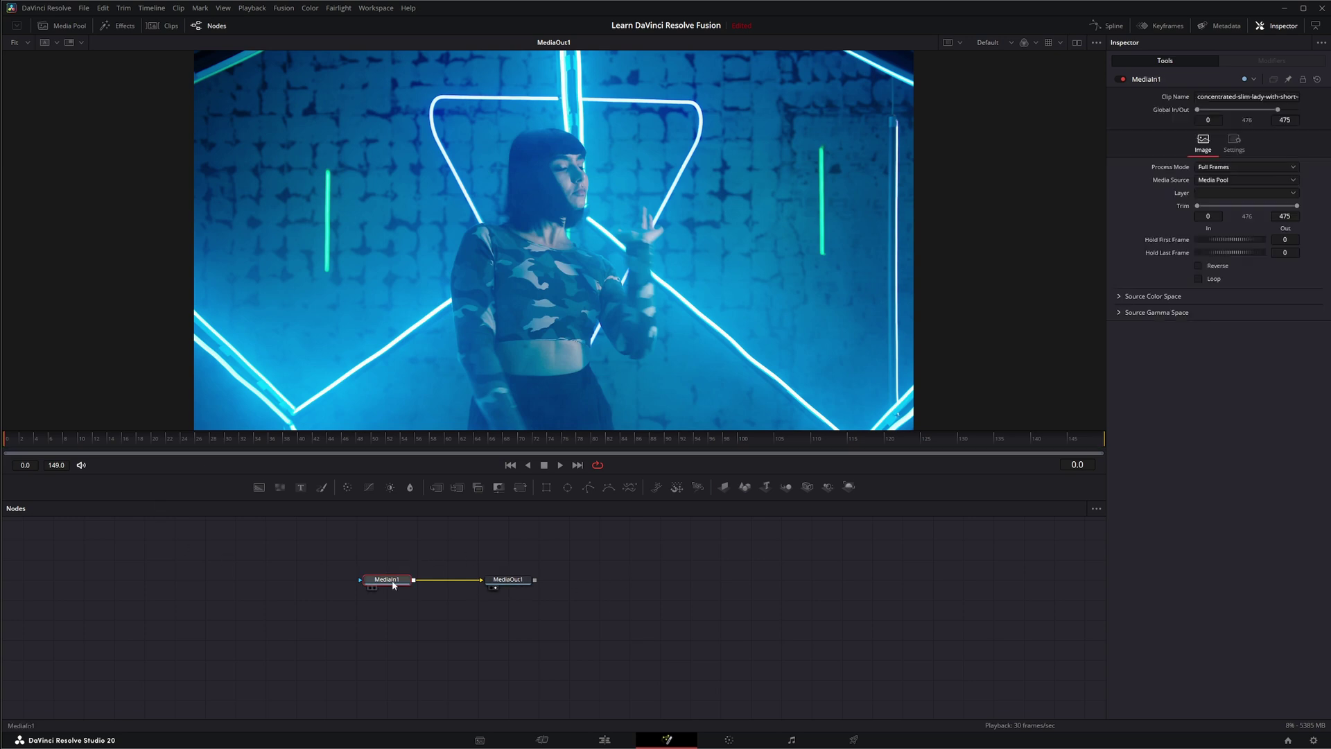
left_click(509, 580)
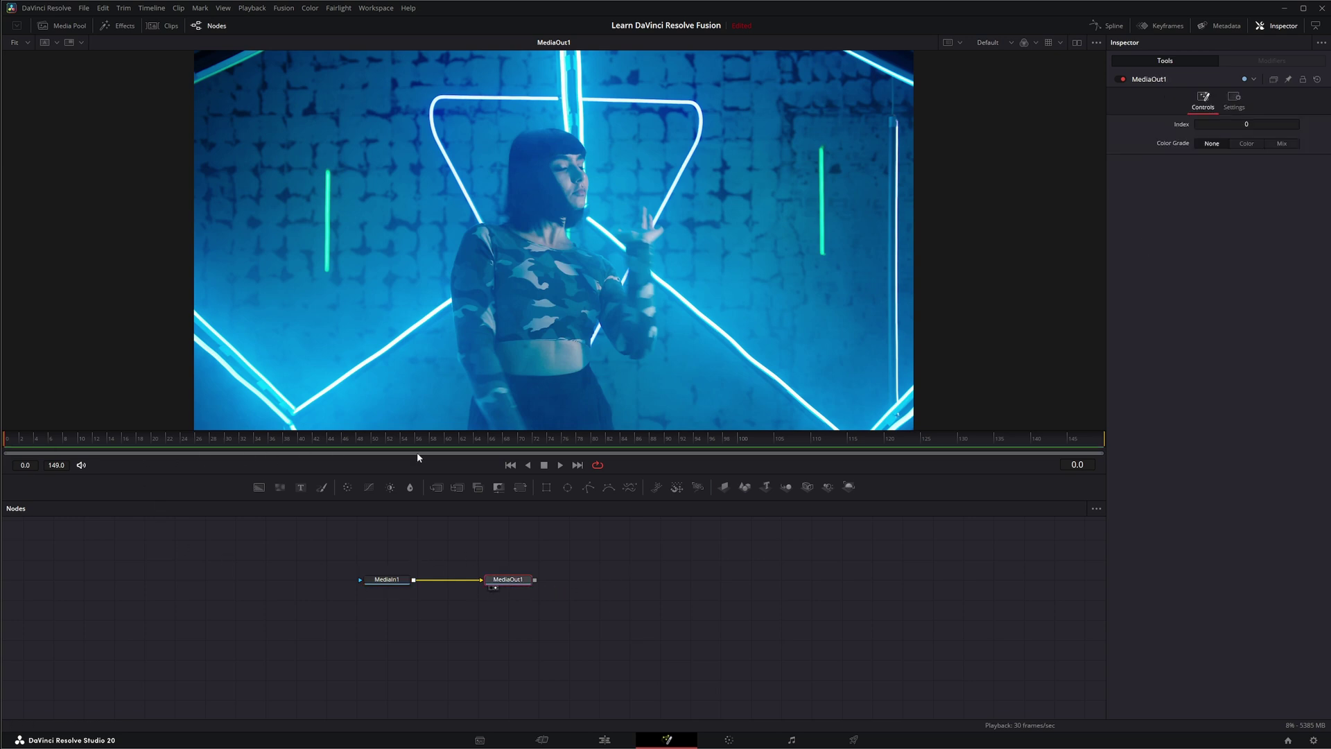
left_click(1003, 450)
Return to frame 0 and bring up the Memory and GPU preferences, centred on screen.
left_click(5, 447)
left_click(41, 8)
left_click(56, 69)
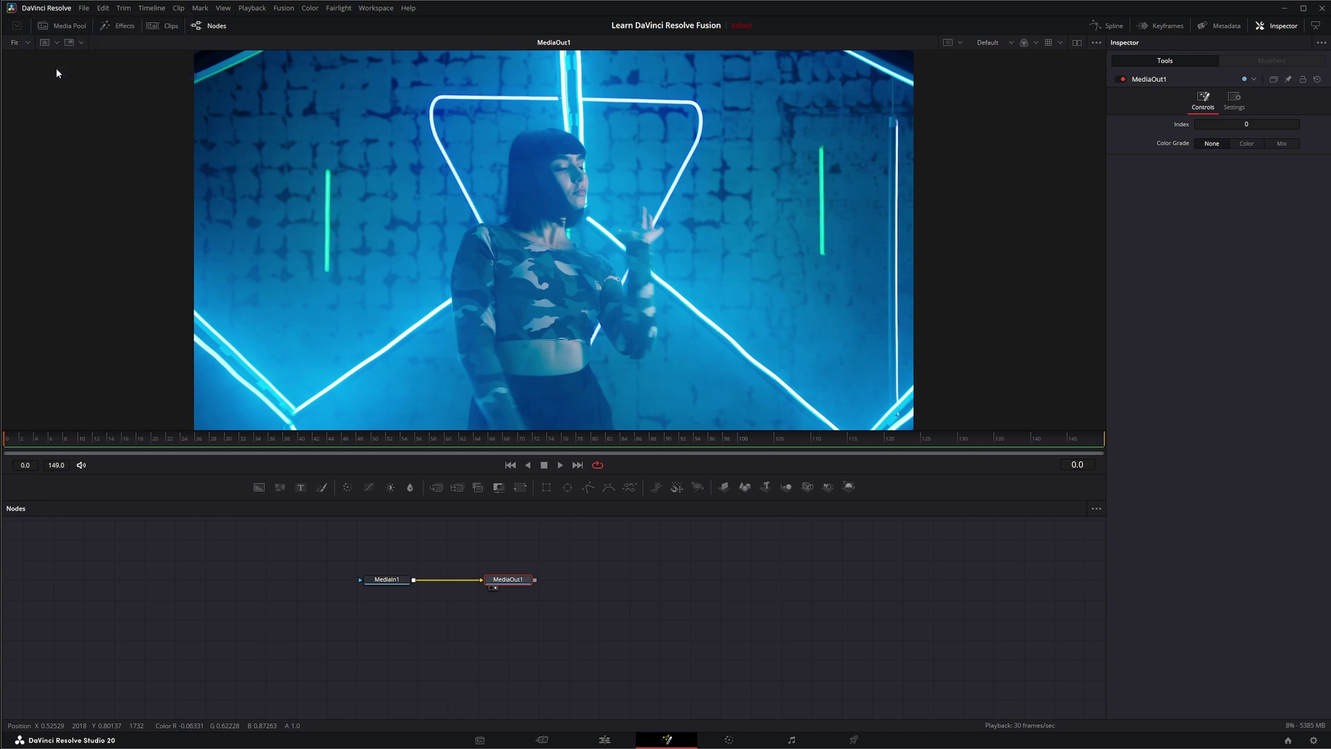
left_click_drag(1212, 179, 407, 152)
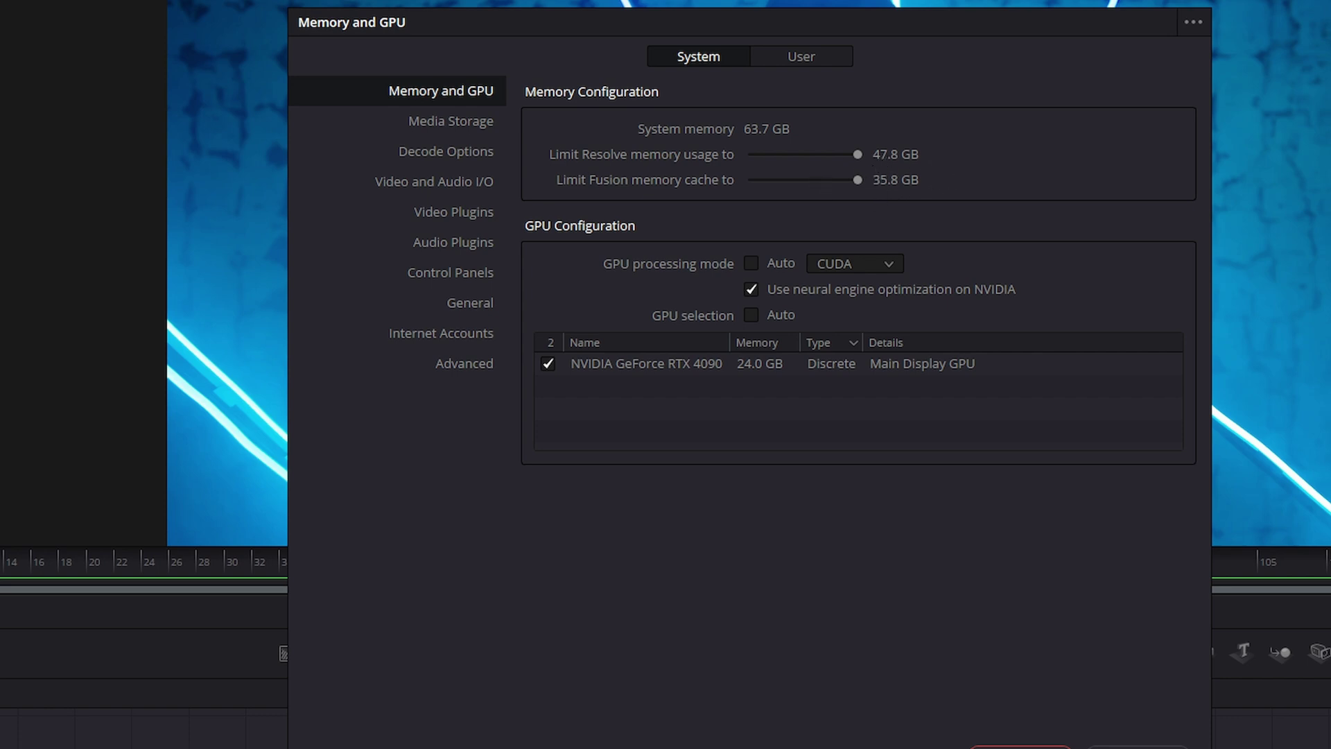
Launch Windows Calculator from the Start menu and move it to the top-left, clear of the GPU settings.
key("super")
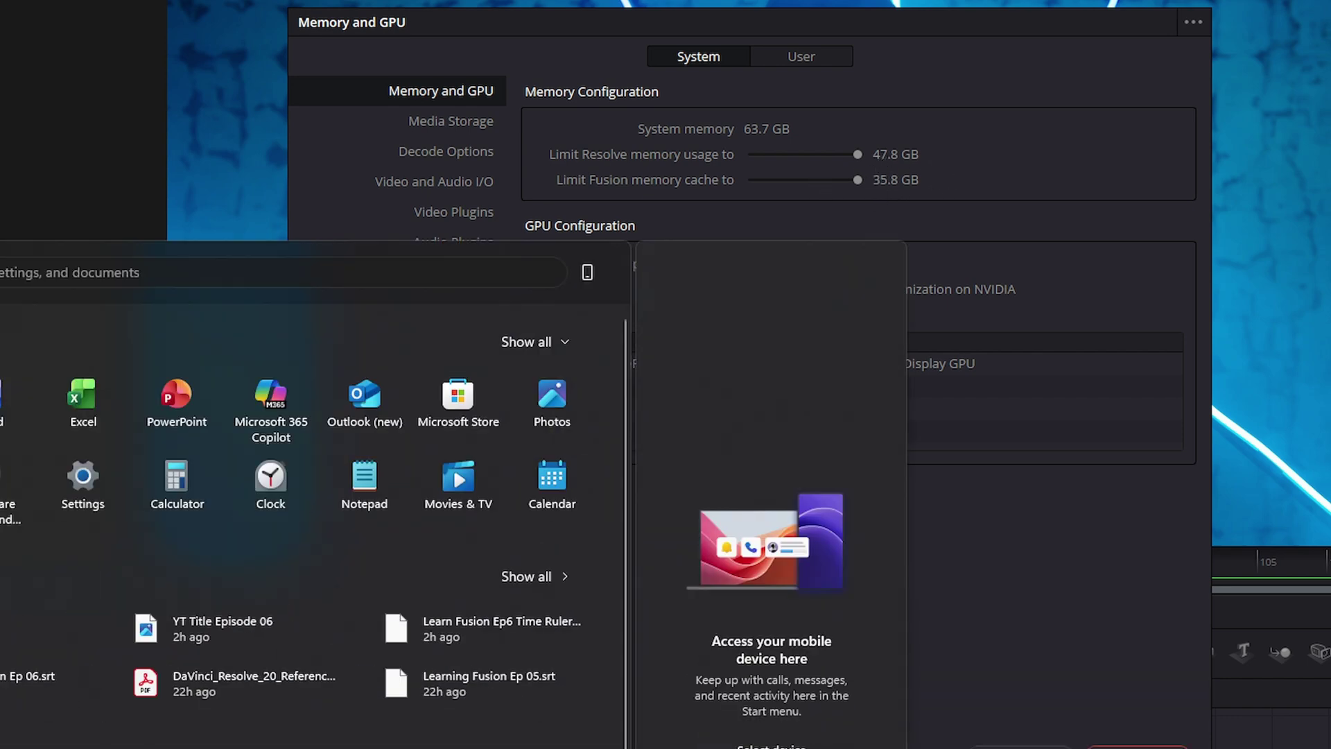
left_click(182, 476)
left_click_drag(564, 101, 310, 43)
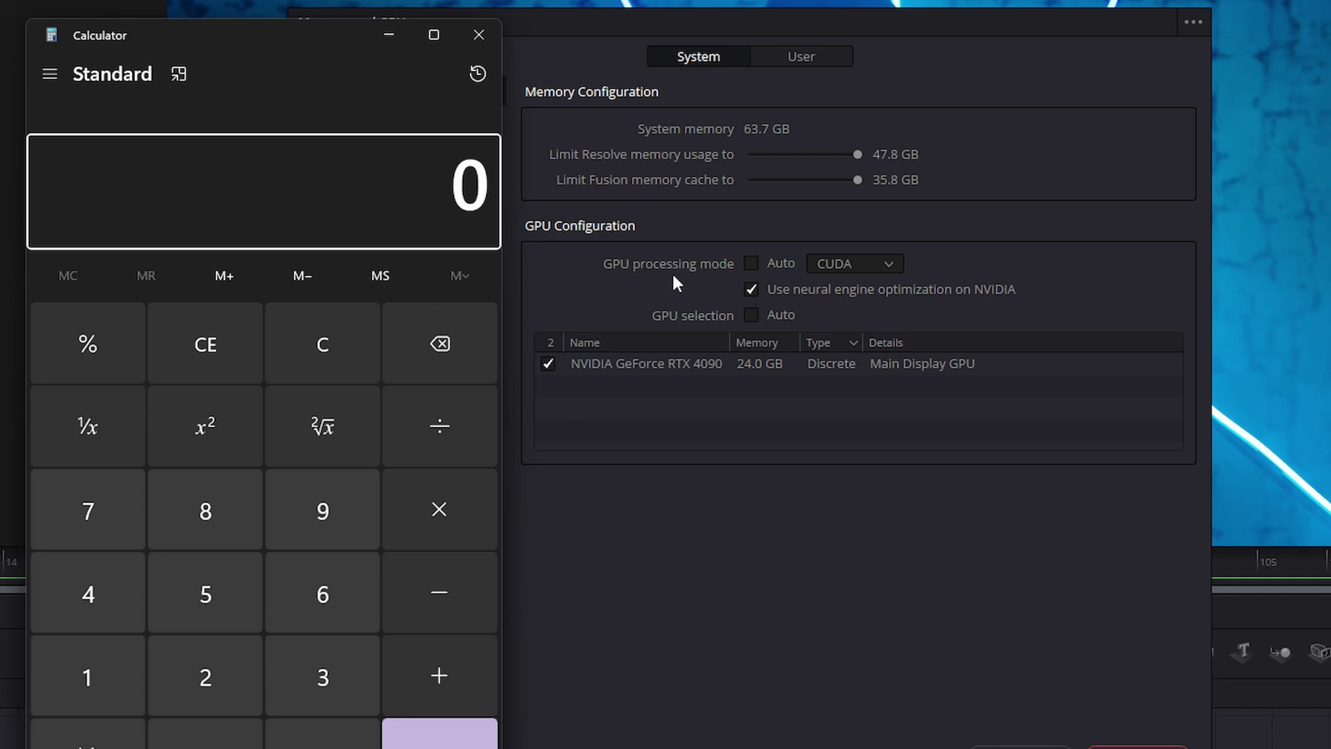
Compute 63.7 × 0.75 = 47.775 in Calculator.
left_click(340, 597)
left_click(326, 693)
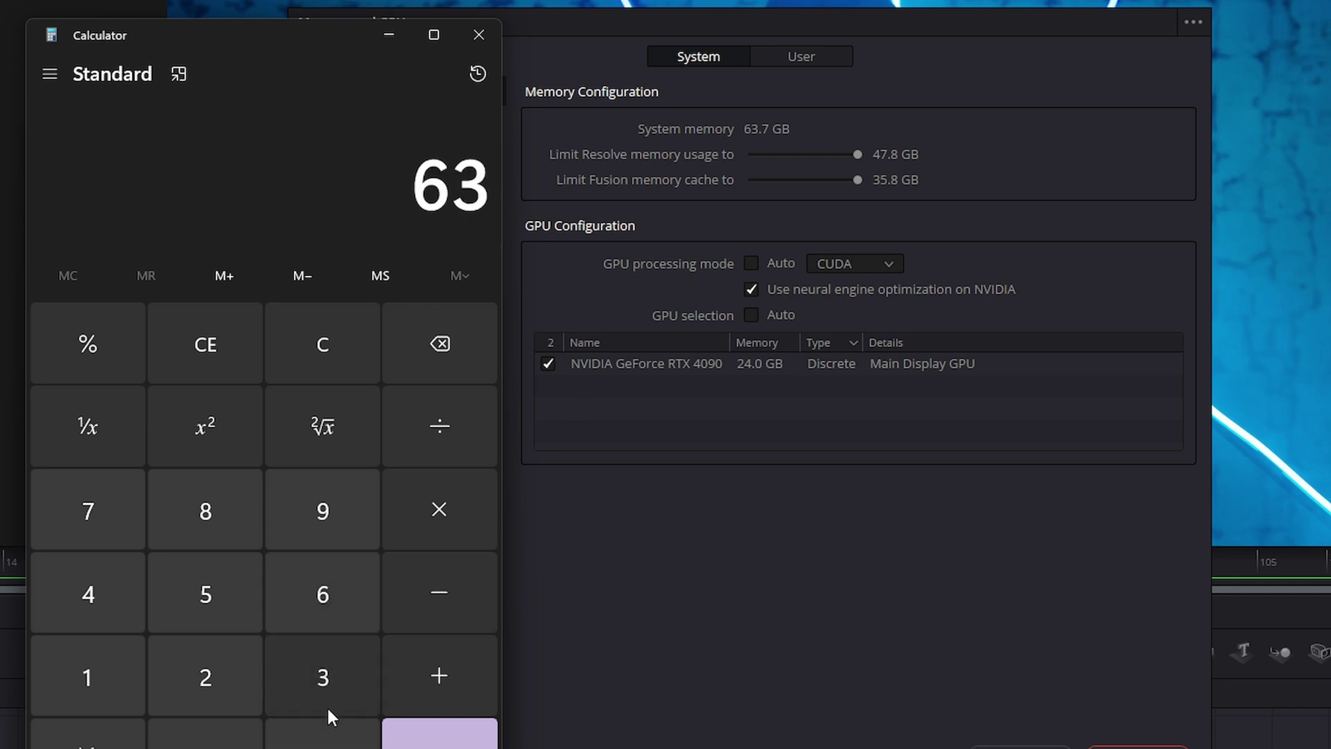
left_click(281, 724)
left_click(92, 525)
left_click(441, 509)
left_click(322, 732)
left_click(82, 519)
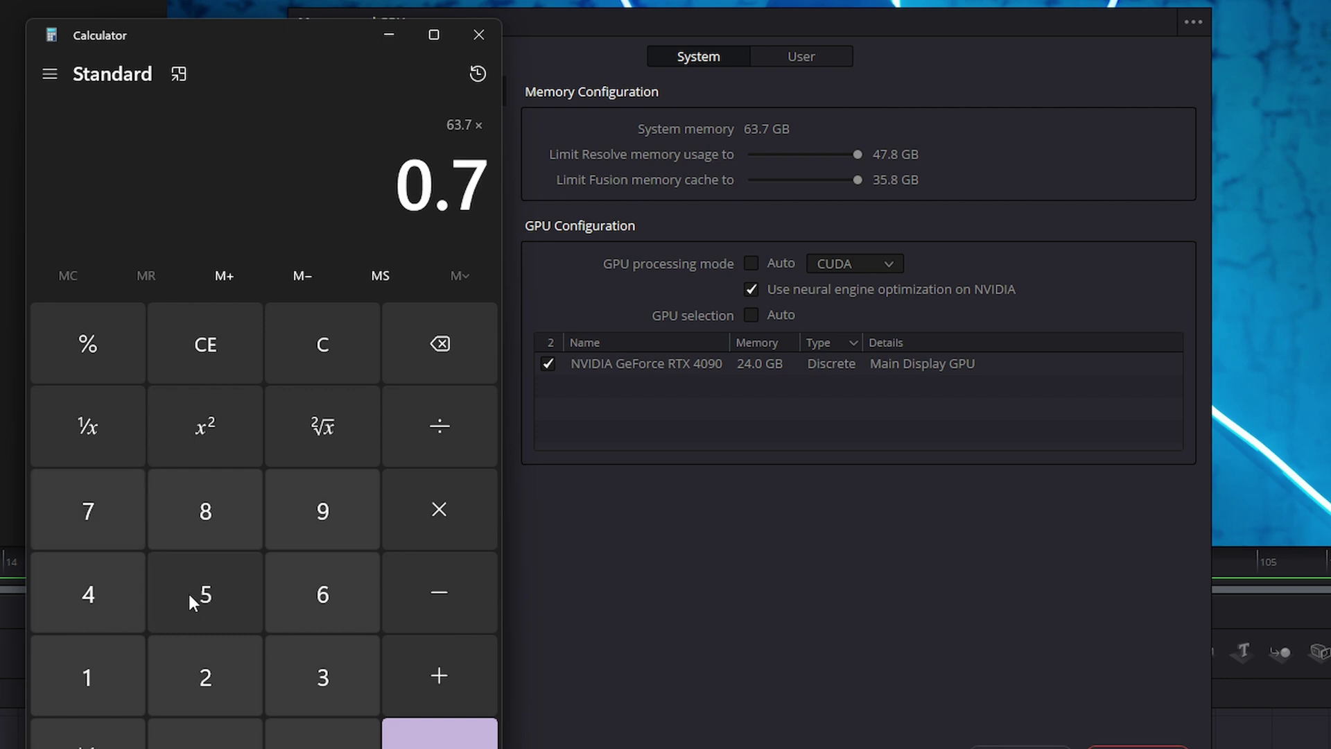
left_click(197, 593)
left_click(439, 733)
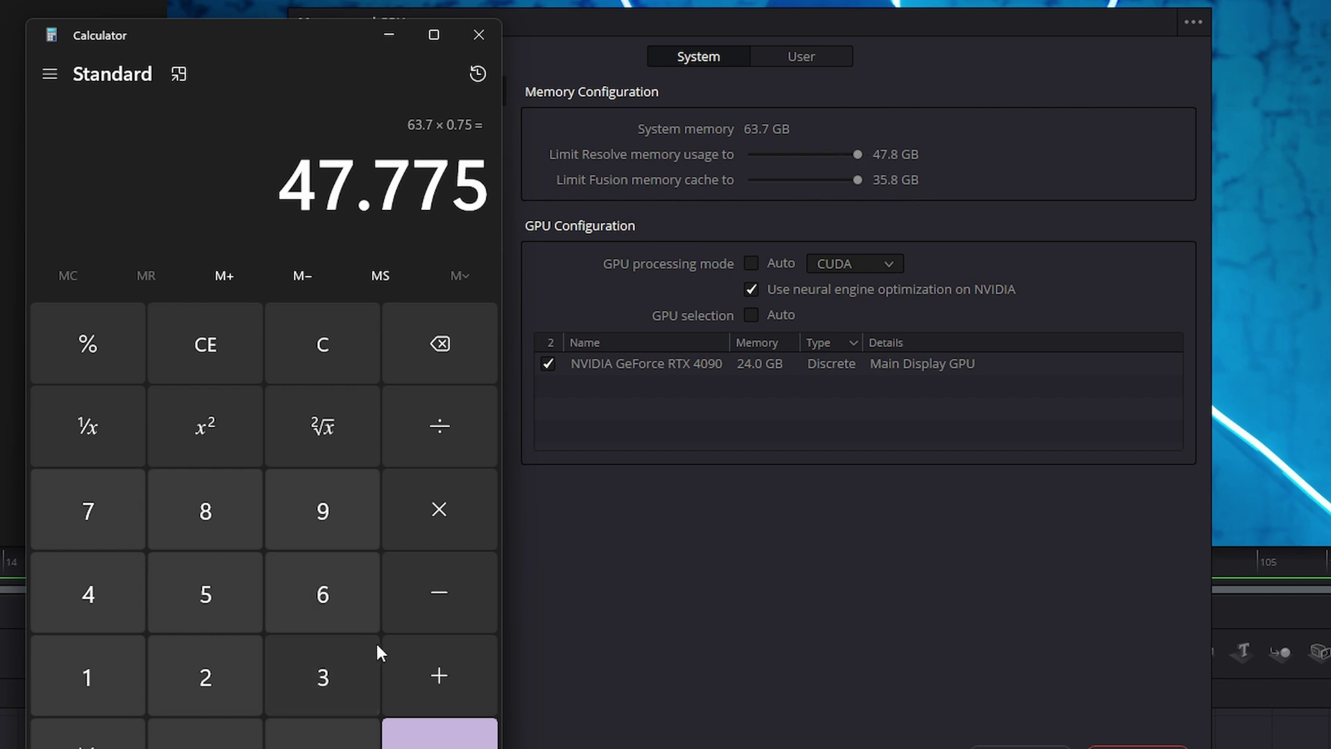
Multiply 47.775 by 0.75 to get 35.83125 and compare with the 35.8 GB Fusion cache limit.
left_click(437, 513)
left_click(322, 734)
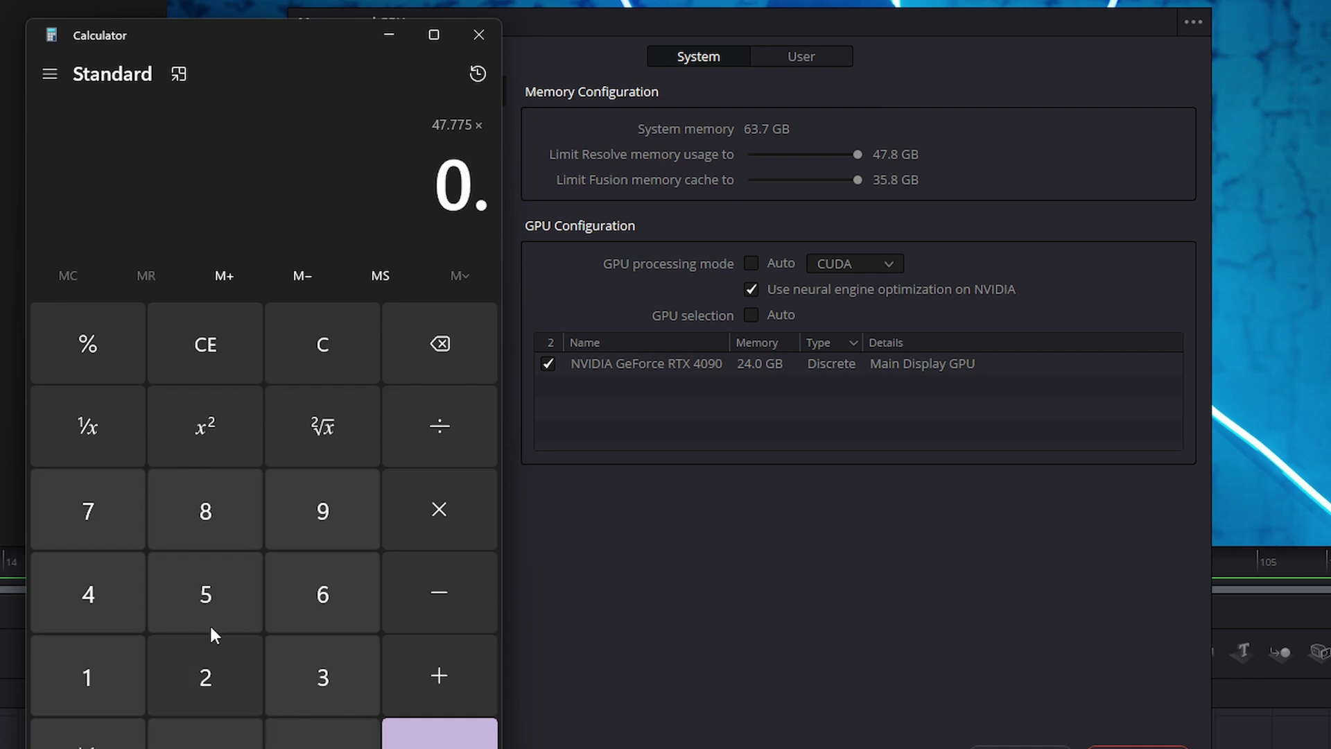
left_click(89, 502)
left_click(201, 593)
left_click(440, 736)
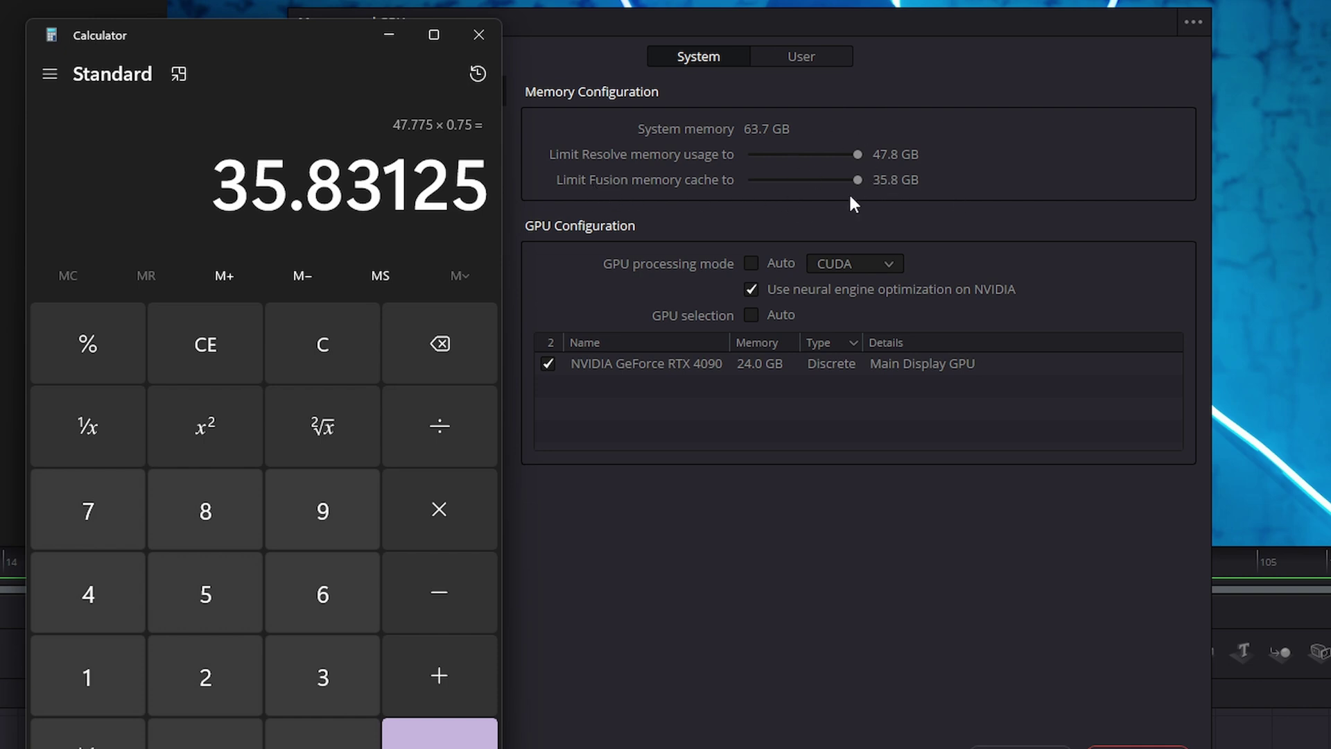
left_click_drag(859, 183, 893, 184)
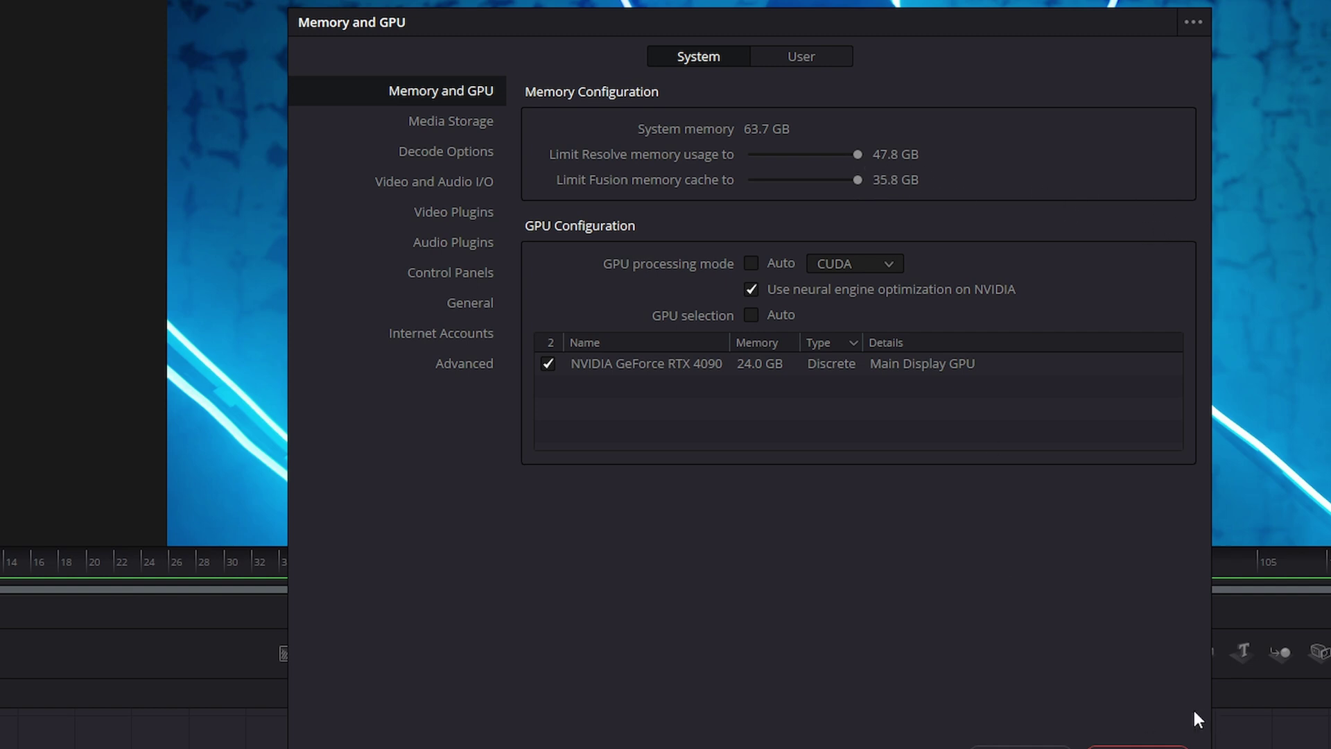
Close the Preferences window to return to the Fusion page.
left_click(1138, 748)
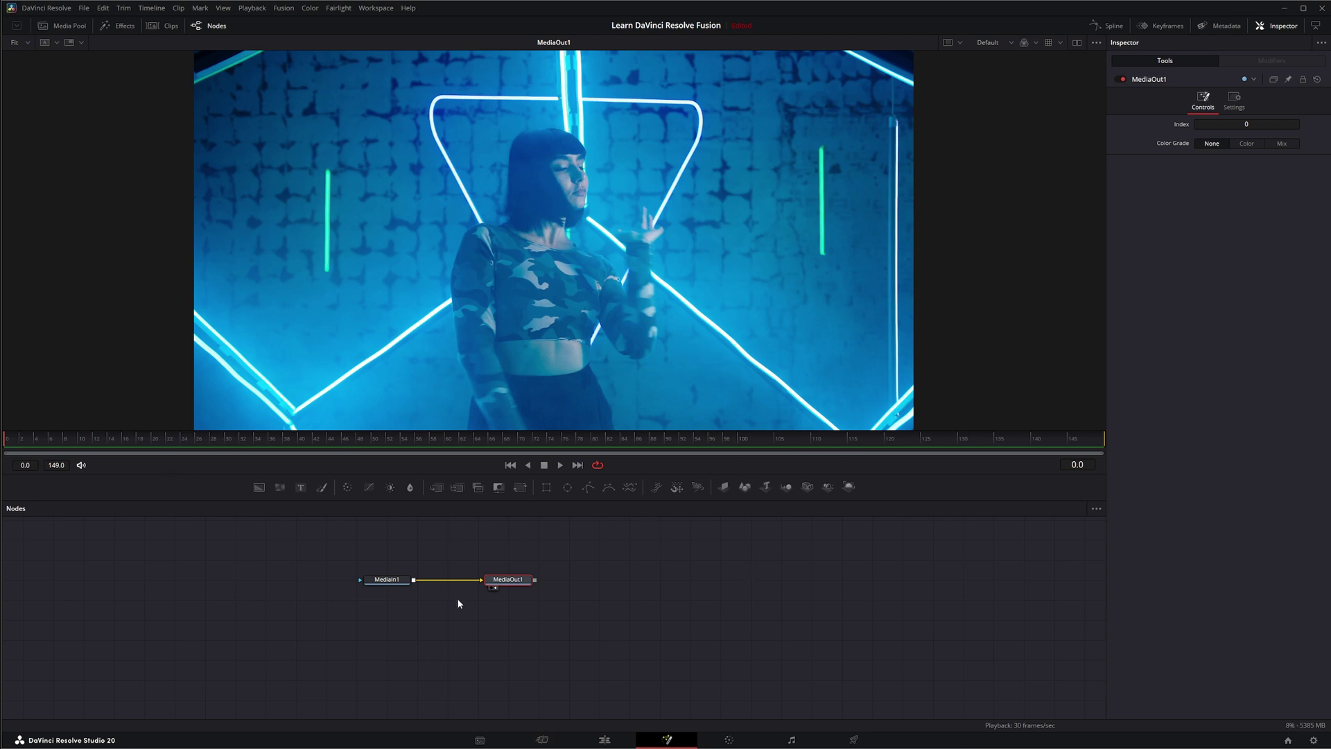
Move MediaIn1 left and insert ColorCorrector1 between MediaIn1 and MediaOut1.
left_click_drag(389, 580, 329, 581)
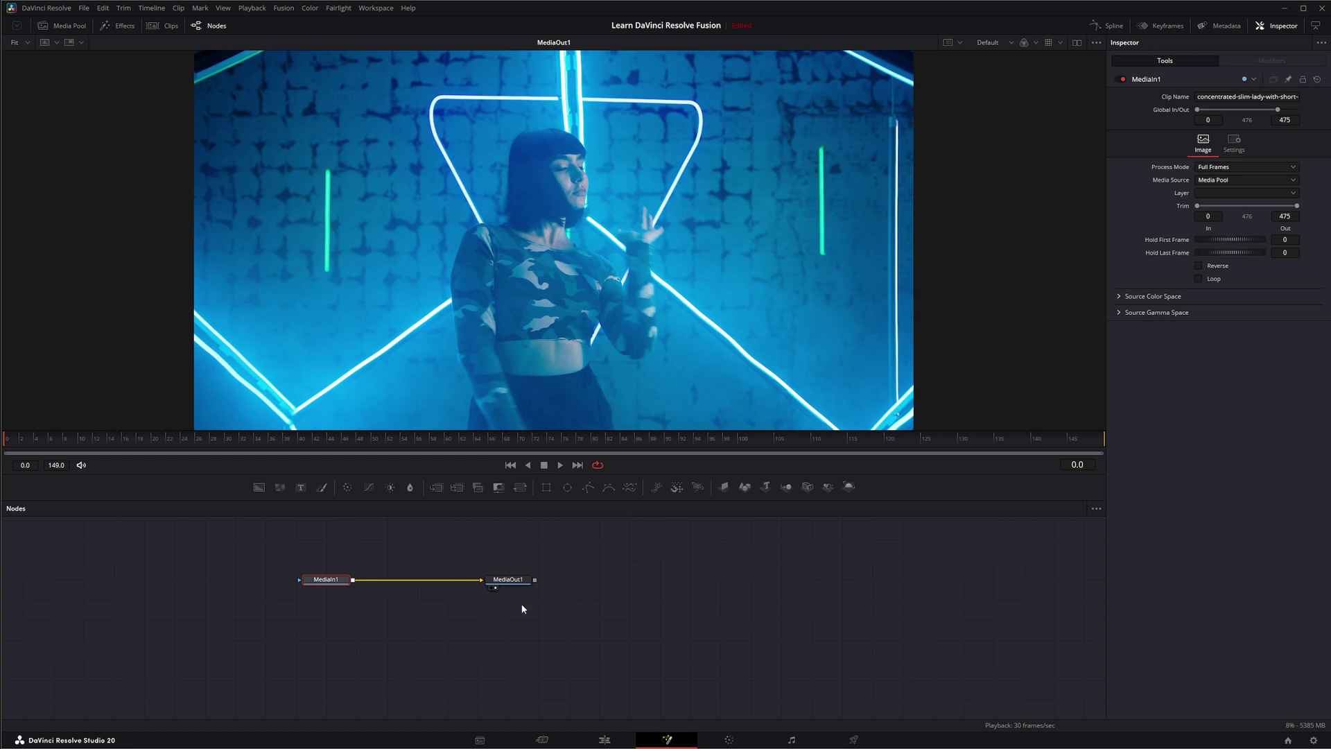
left_click(347, 485)
left_click_drag(386, 582, 404, 615)
left_click(393, 584)
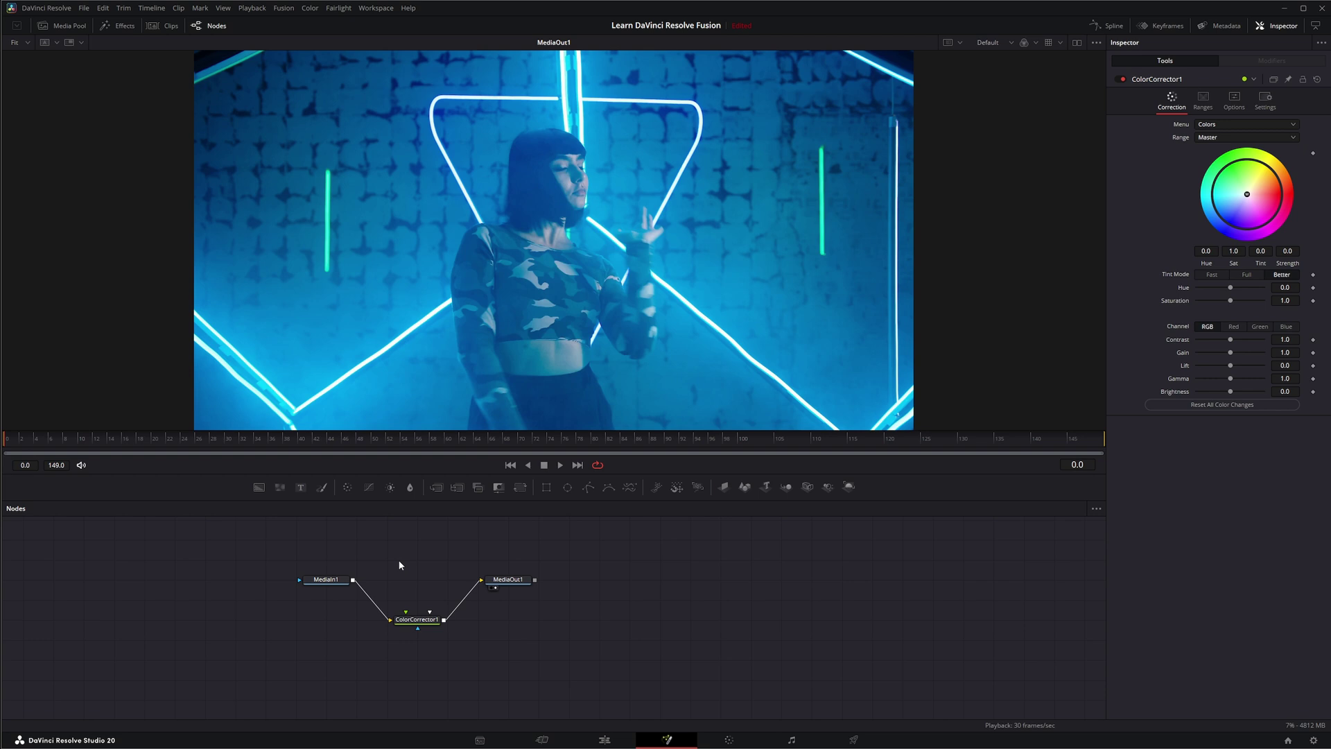
Add a Cinematic Haze node via tool search, fed from MediaIn1.
key("shift+space")
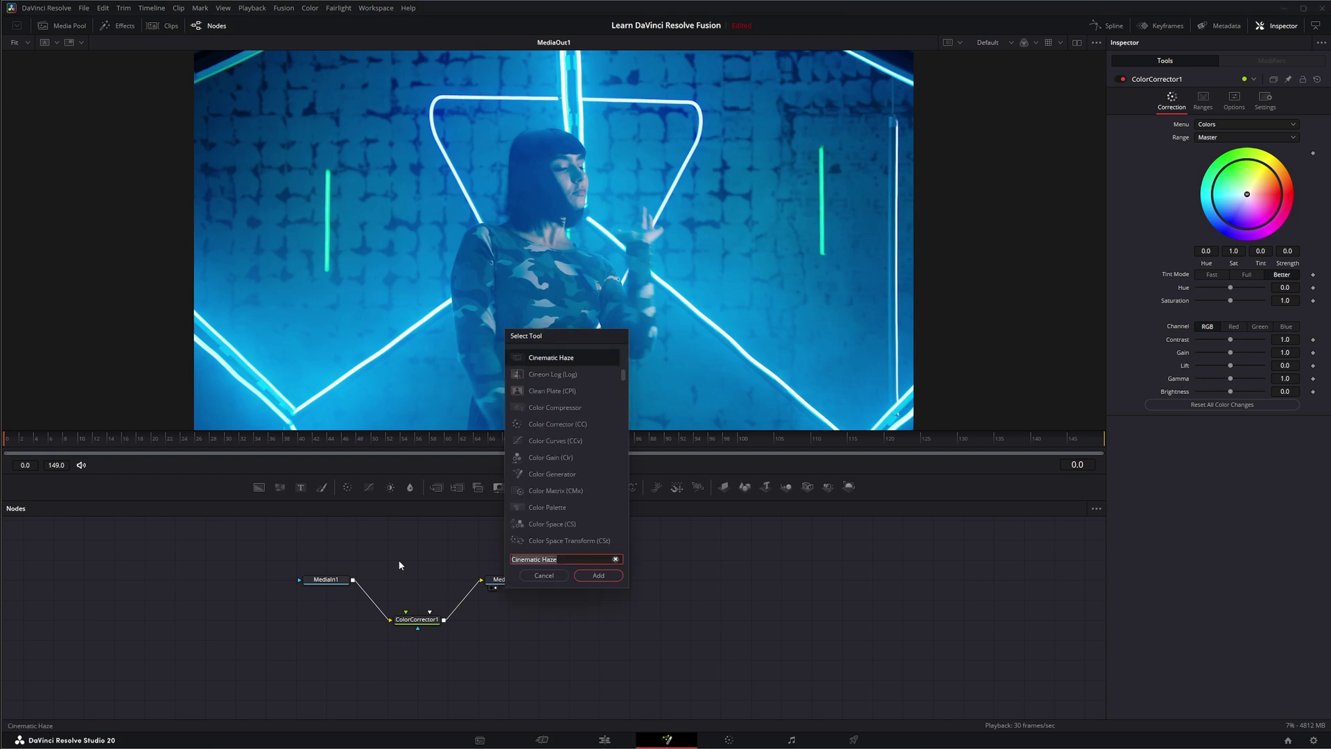
key("Return")
mouse_move(400, 564)
left_mouse_down()
mouse_move(430, 564)
mouse_move(430, 583)
mouse_move(391, 580)
left_mouse_up()
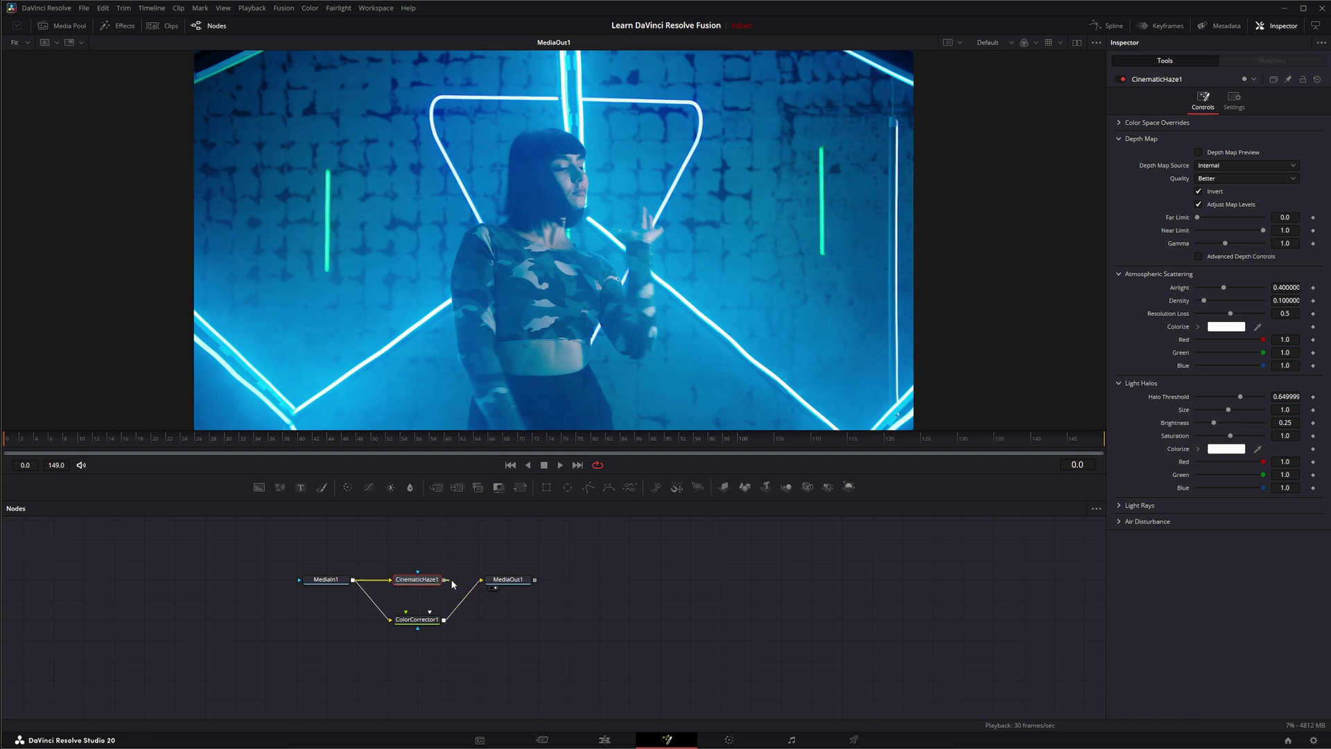
Connect CinematicHaze1's output to MediaOut1's input, then select CinematicHaze1 and MediaOut1.
left_click_drag(444, 580, 483, 579)
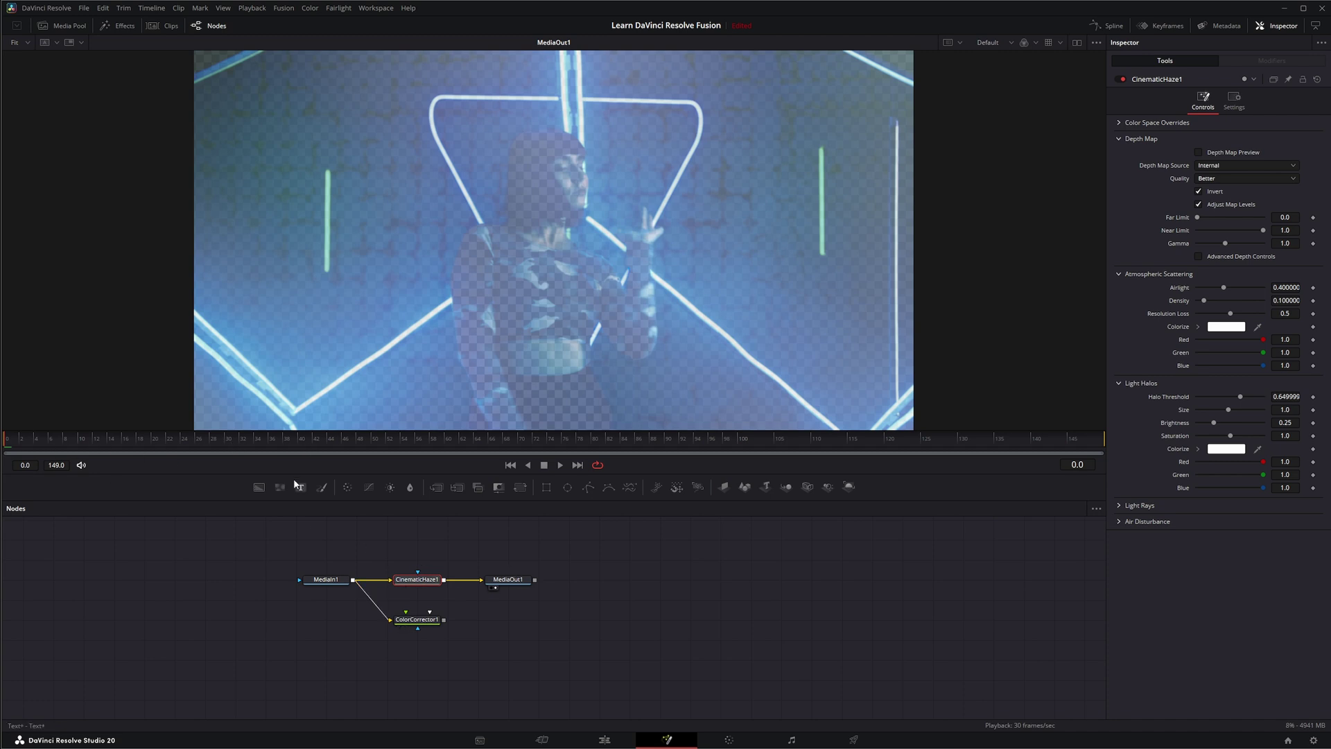
left_click_drag(384, 546, 444, 597)
left_click(512, 583)
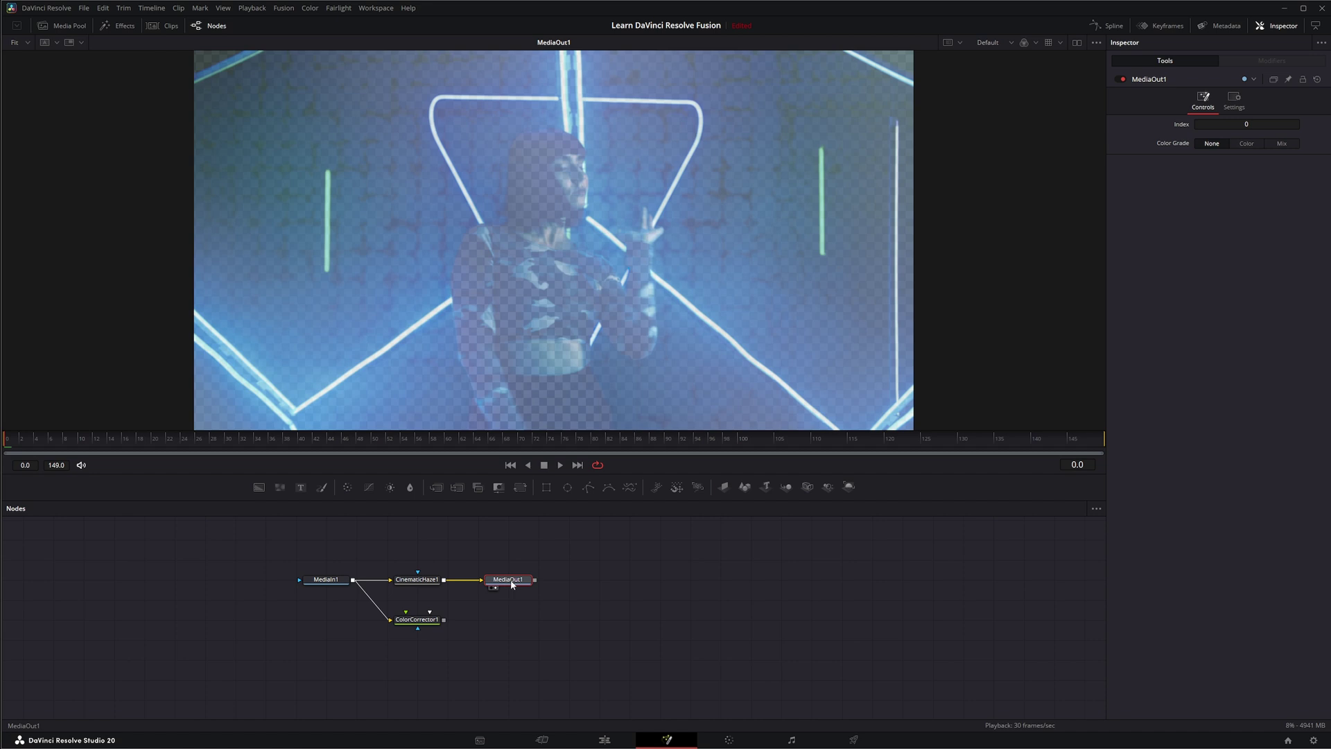
Tint ColorCorrector1 purple (Tint 0.8947, Strength 0.4848) in the viewer and play the clip to check.
left_click(423, 620)
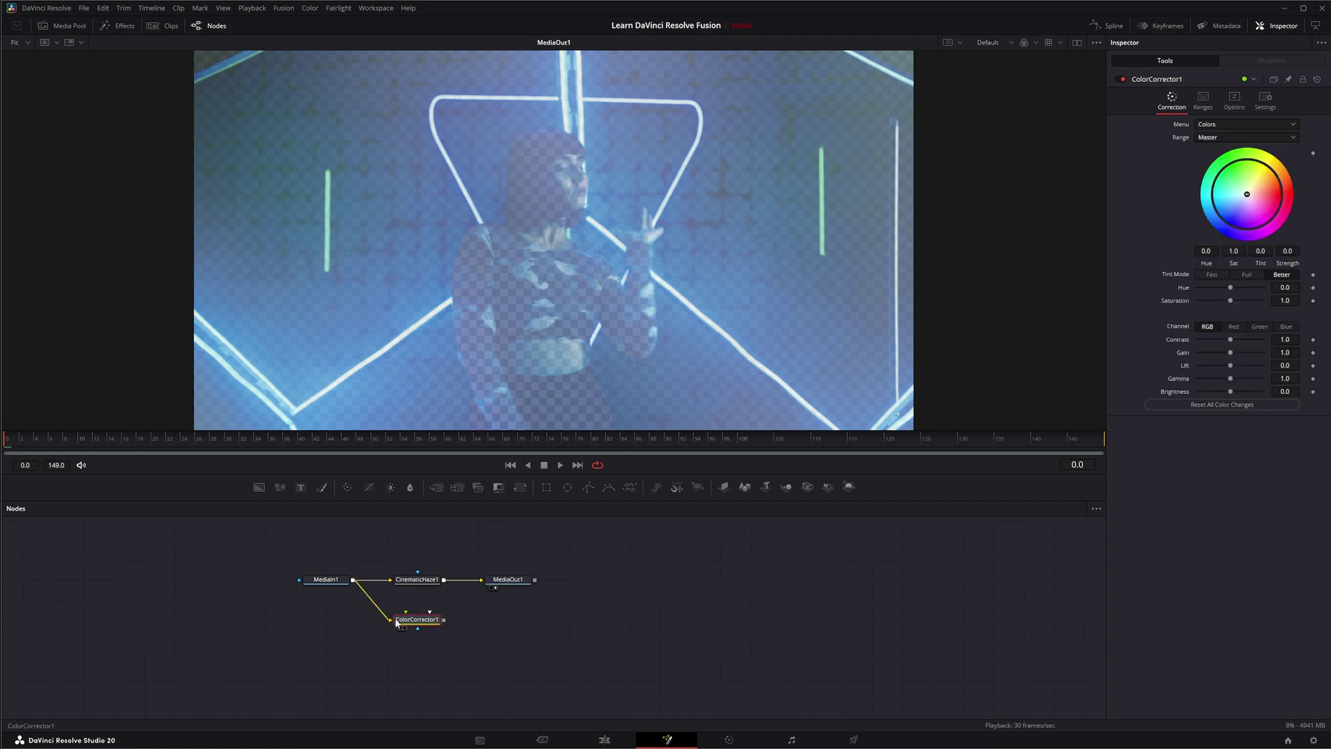
left_click_drag(431, 624, 522, 250)
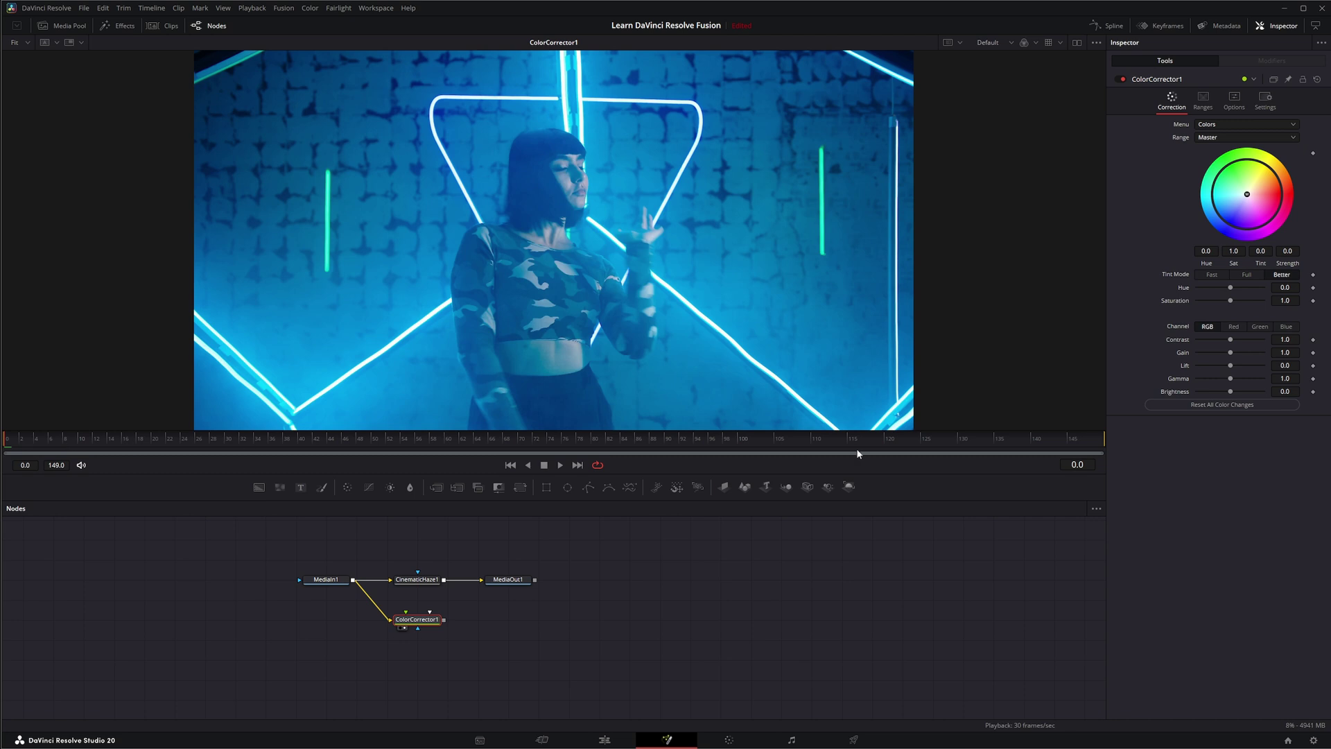
left_click_drag(1246, 194, 1267, 214)
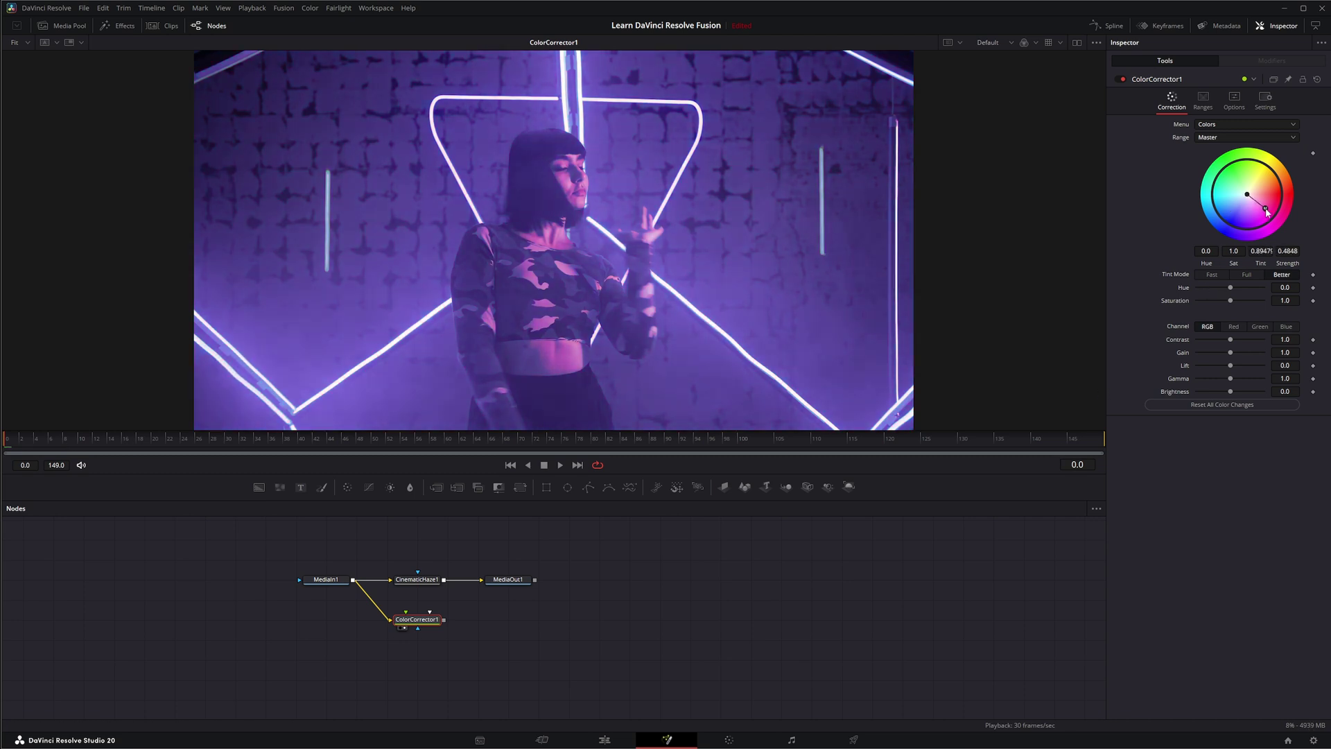
left_click(559, 466)
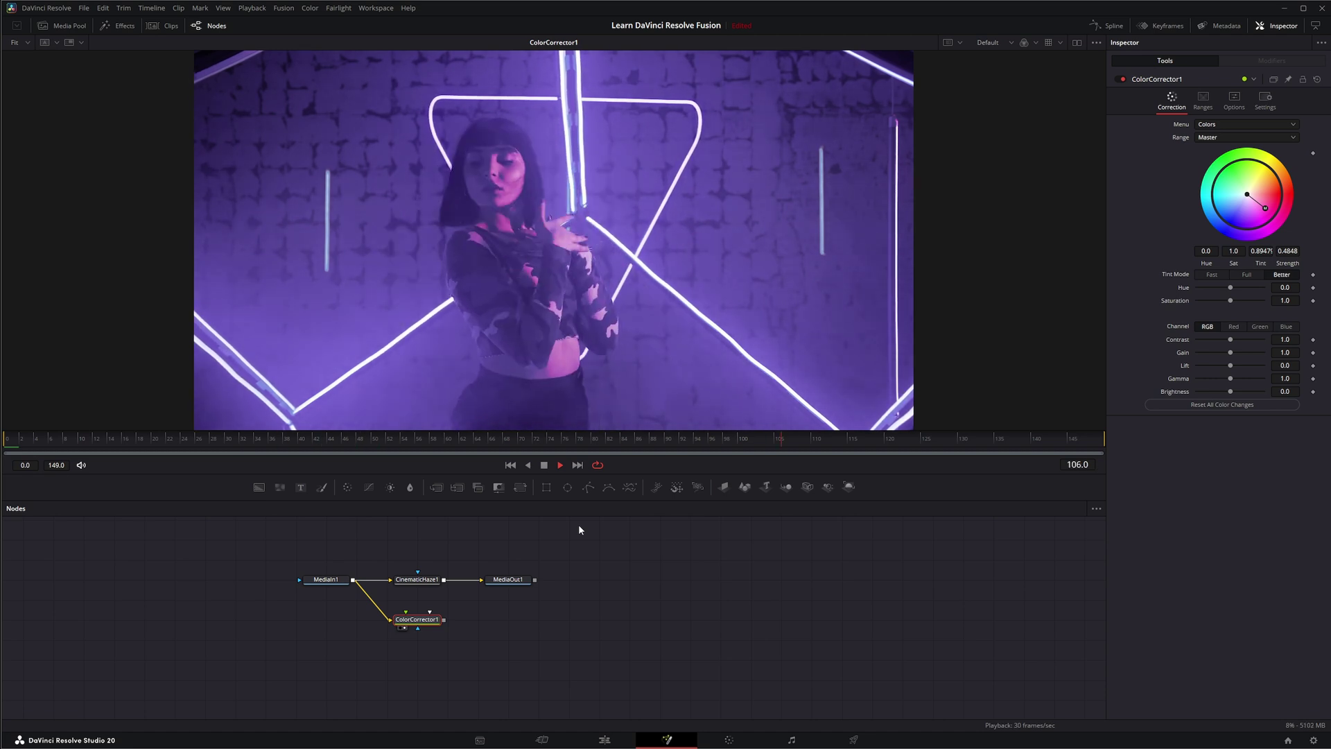
left_click(545, 465)
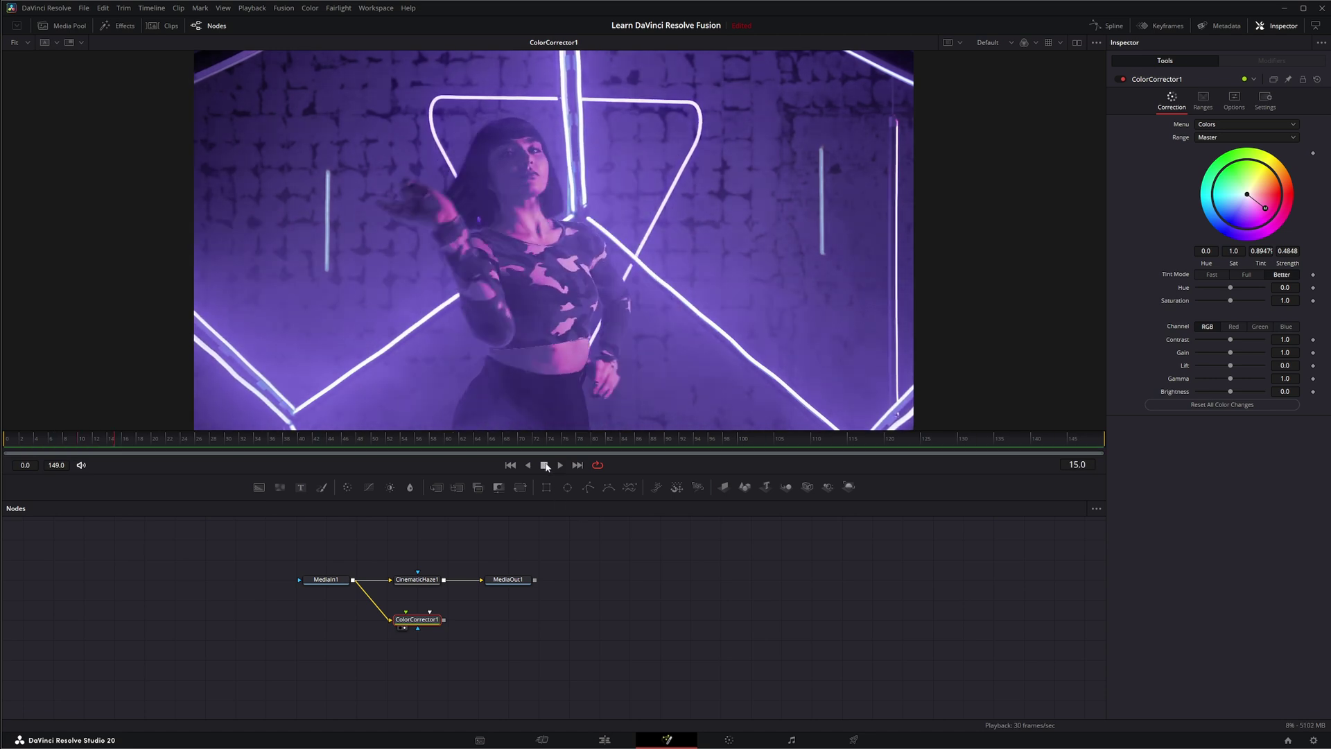
left_click(511, 465)
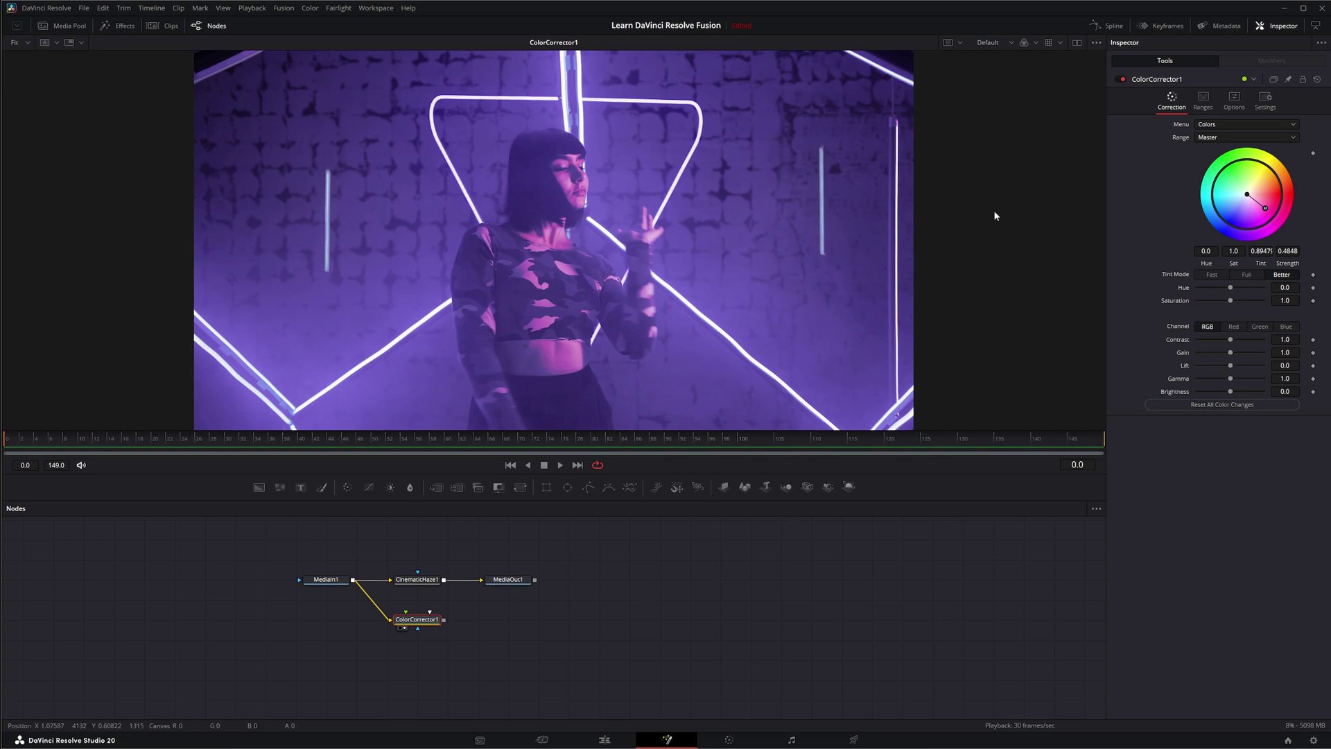
Use dual viewers: ColorCorrector1 on the left, MediaOut1 on the right.
left_click(1076, 42)
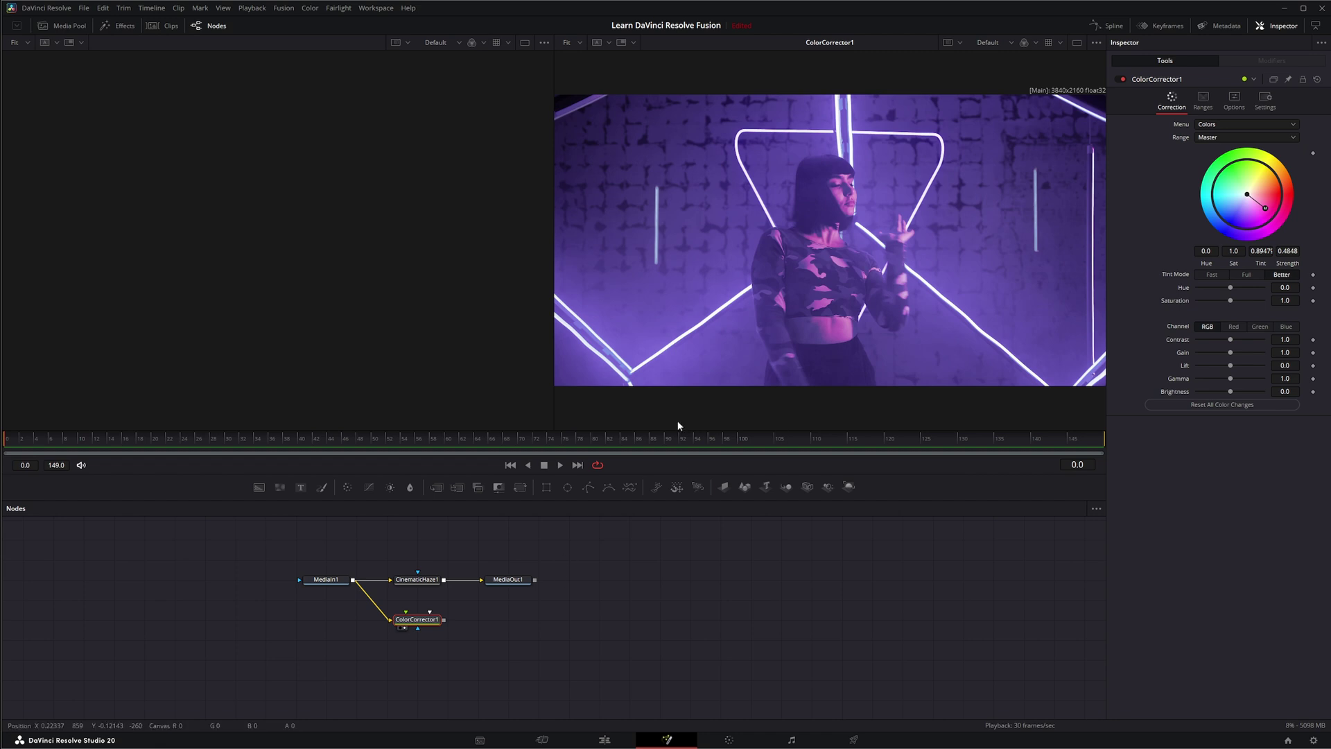
left_click_drag(436, 619, 342, 343)
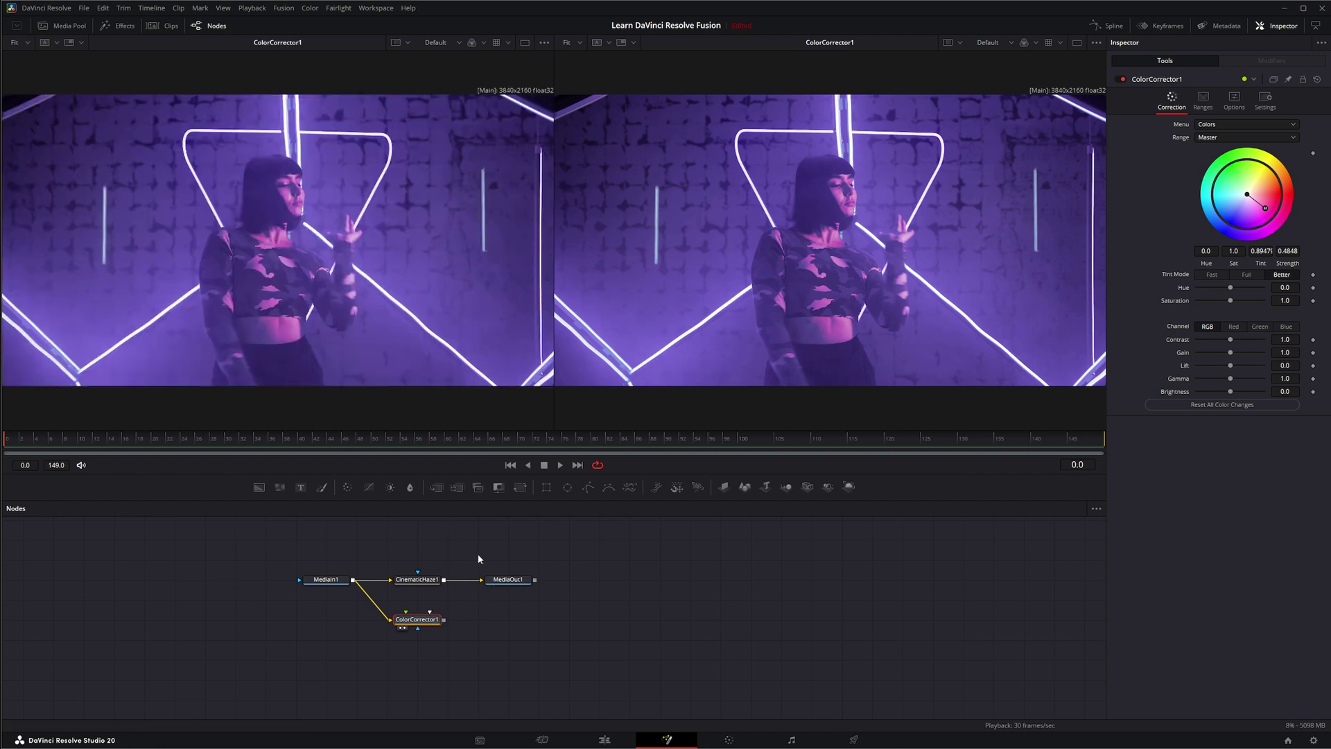
left_click_drag(508, 579, 760, 309)
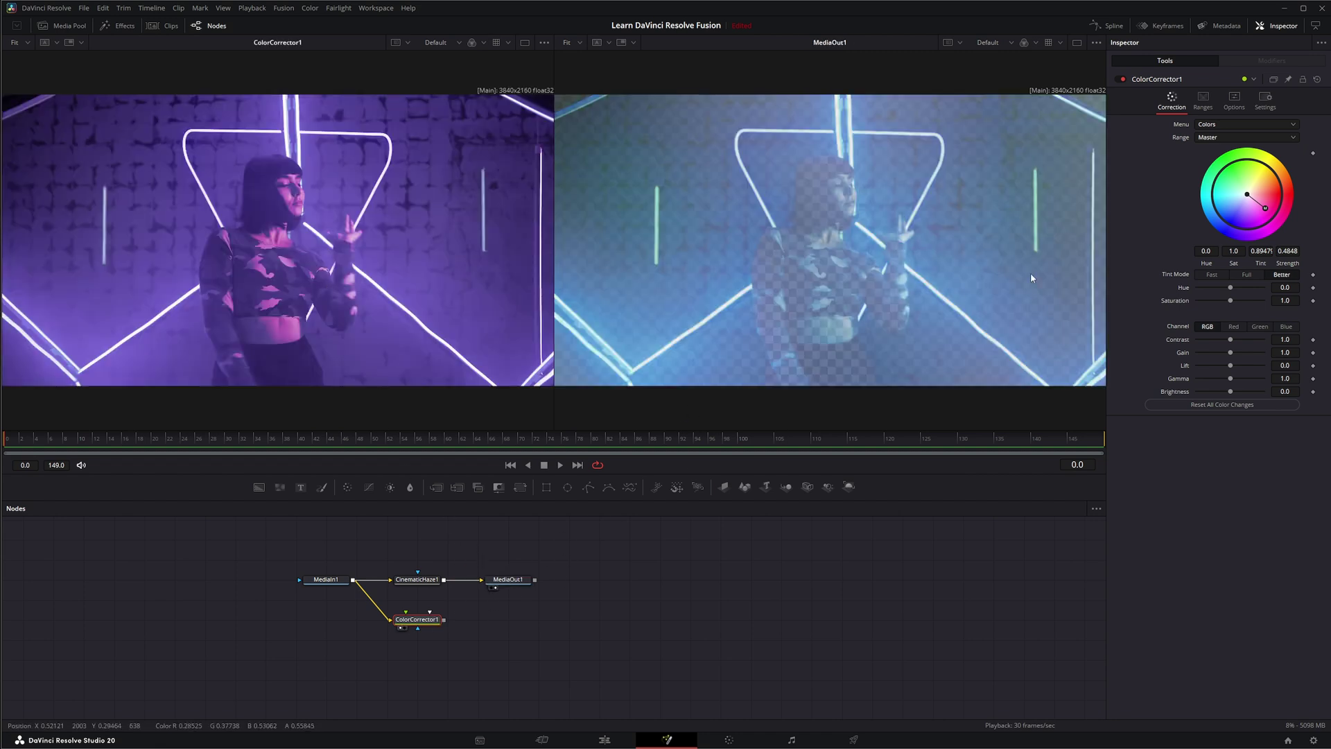
Turn on CinematicHaze1's Depth Map Preview, then review MediaOut1 and ColorCorrector1 settings.
left_click(427, 582)
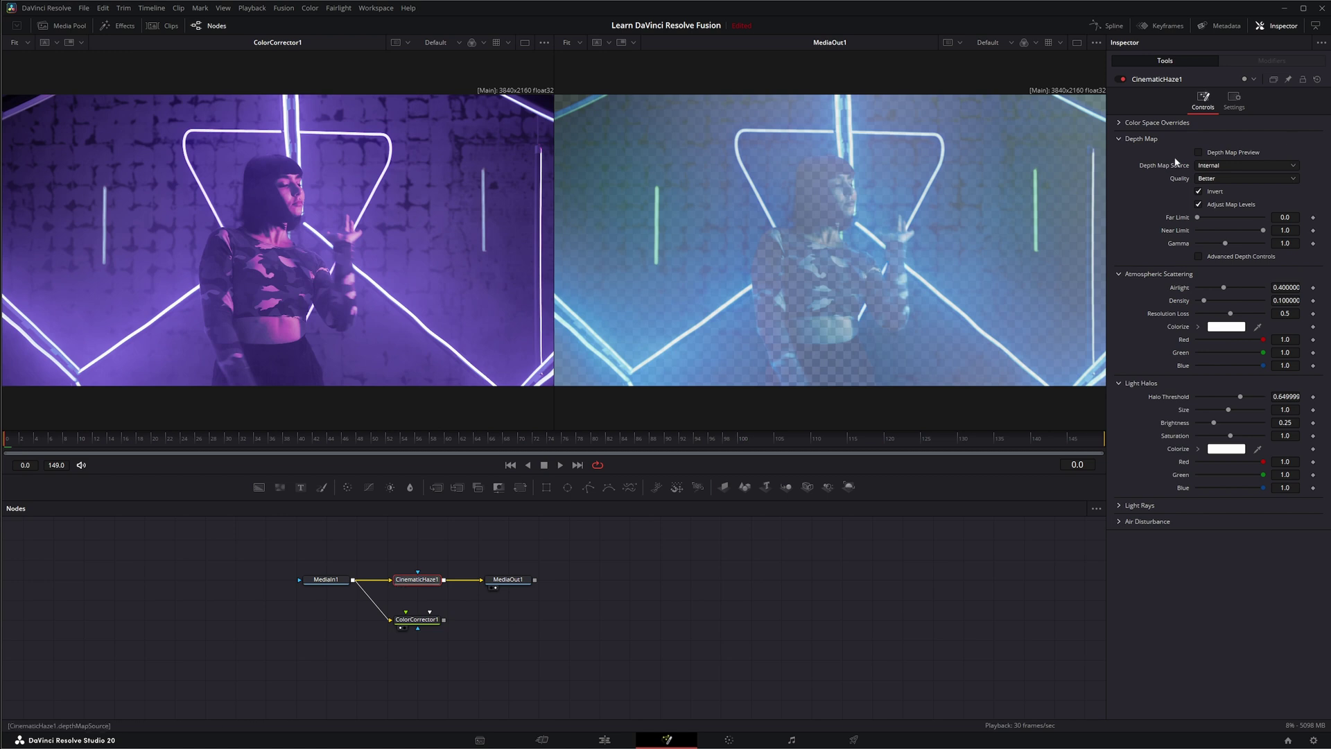
left_click(1199, 152)
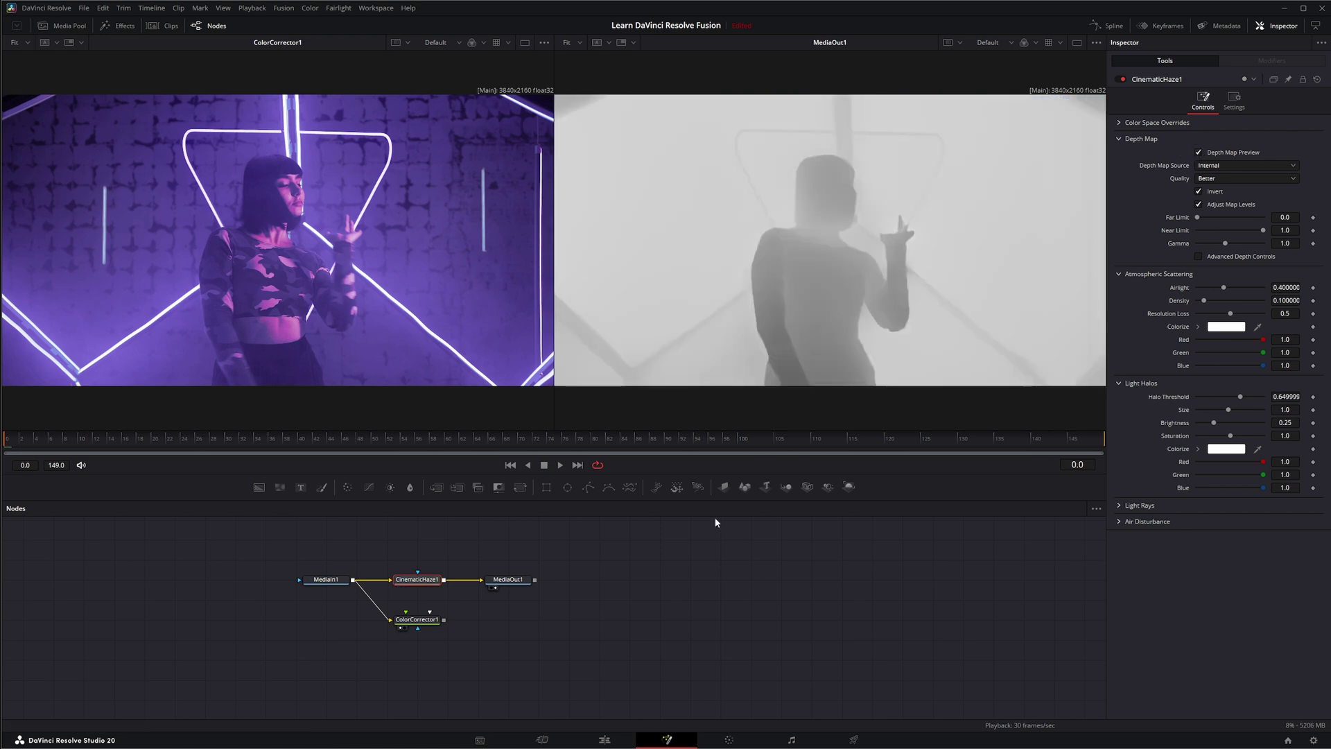
left_click(505, 586)
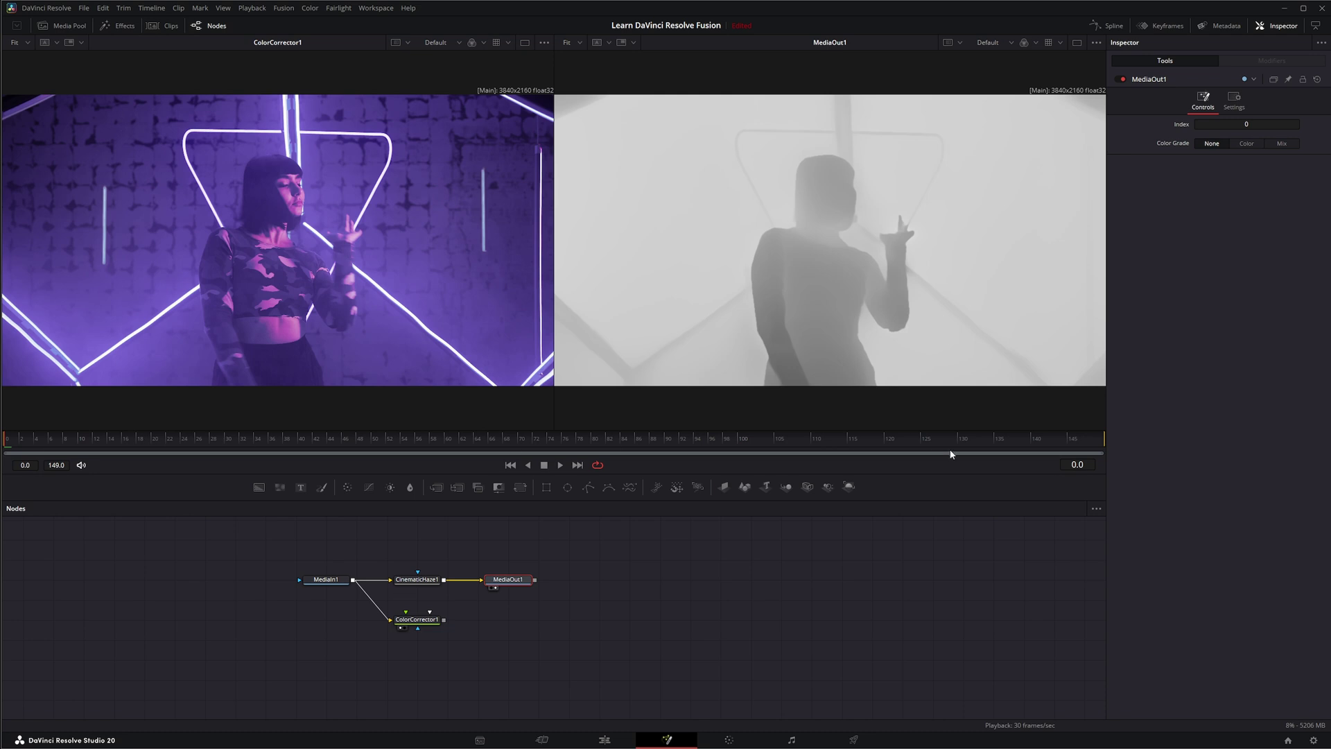
left_click(411, 621)
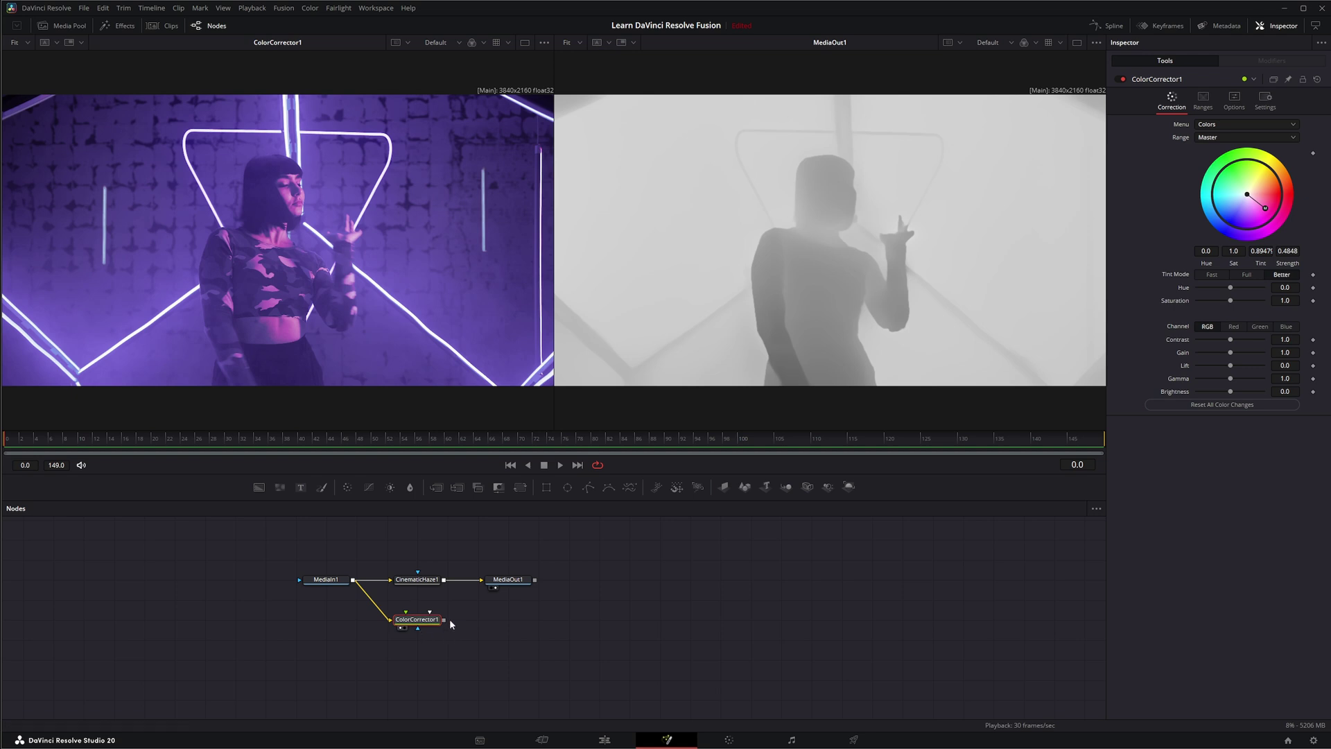
Play the comp to frame 21, then return to a single large viewer.
left_click(507, 579)
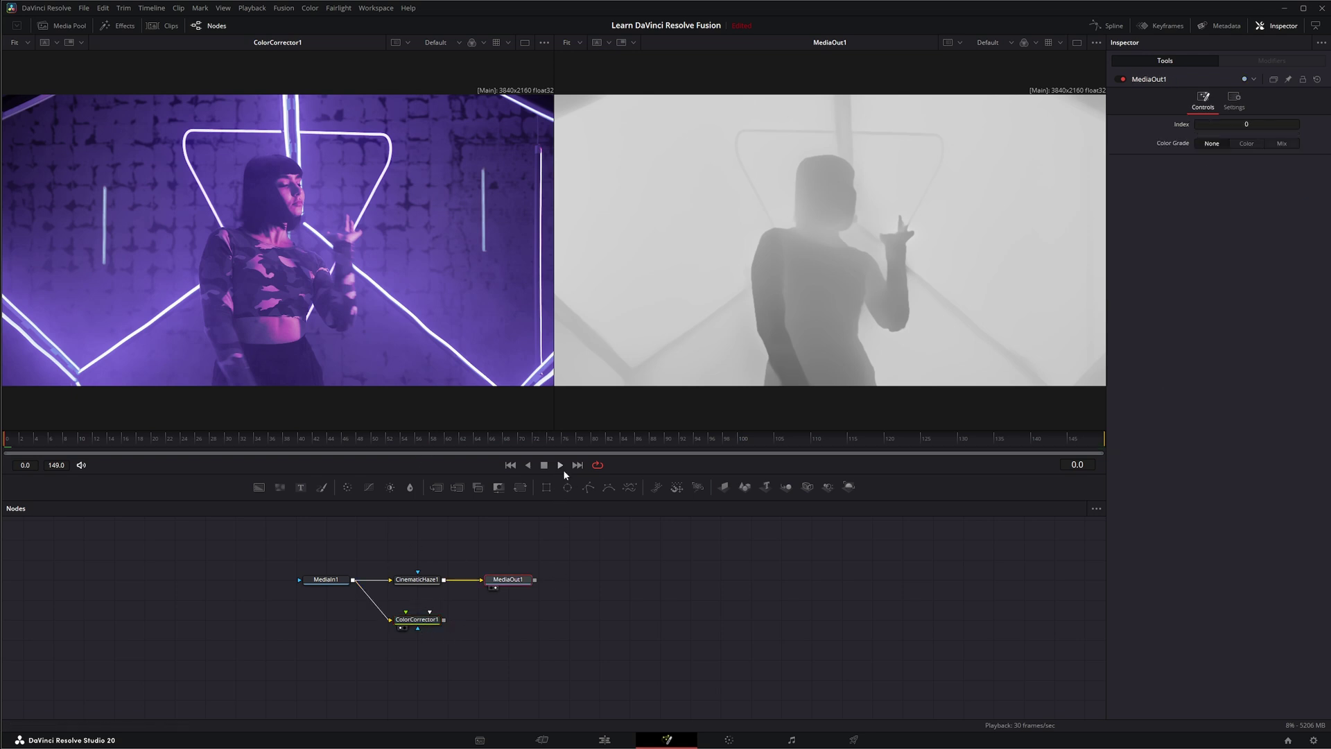
left_click(560, 465)
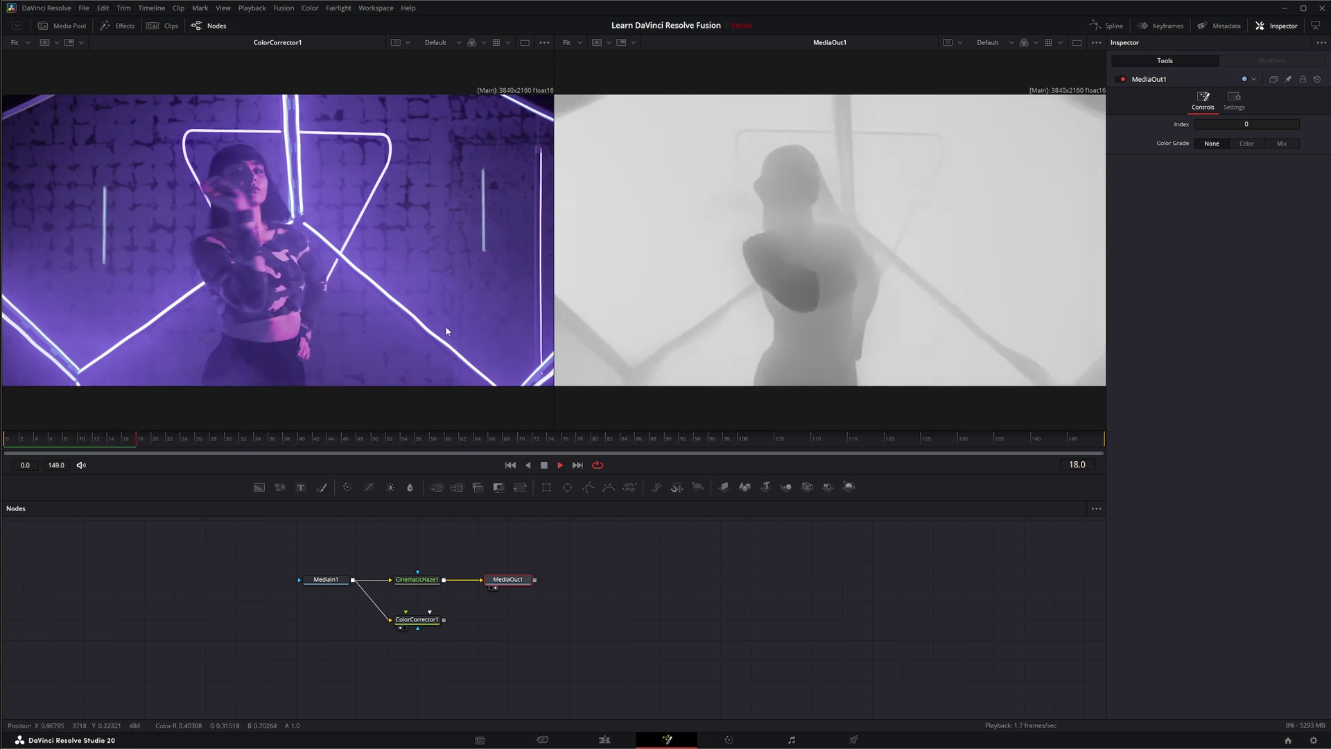
left_click(544, 464)
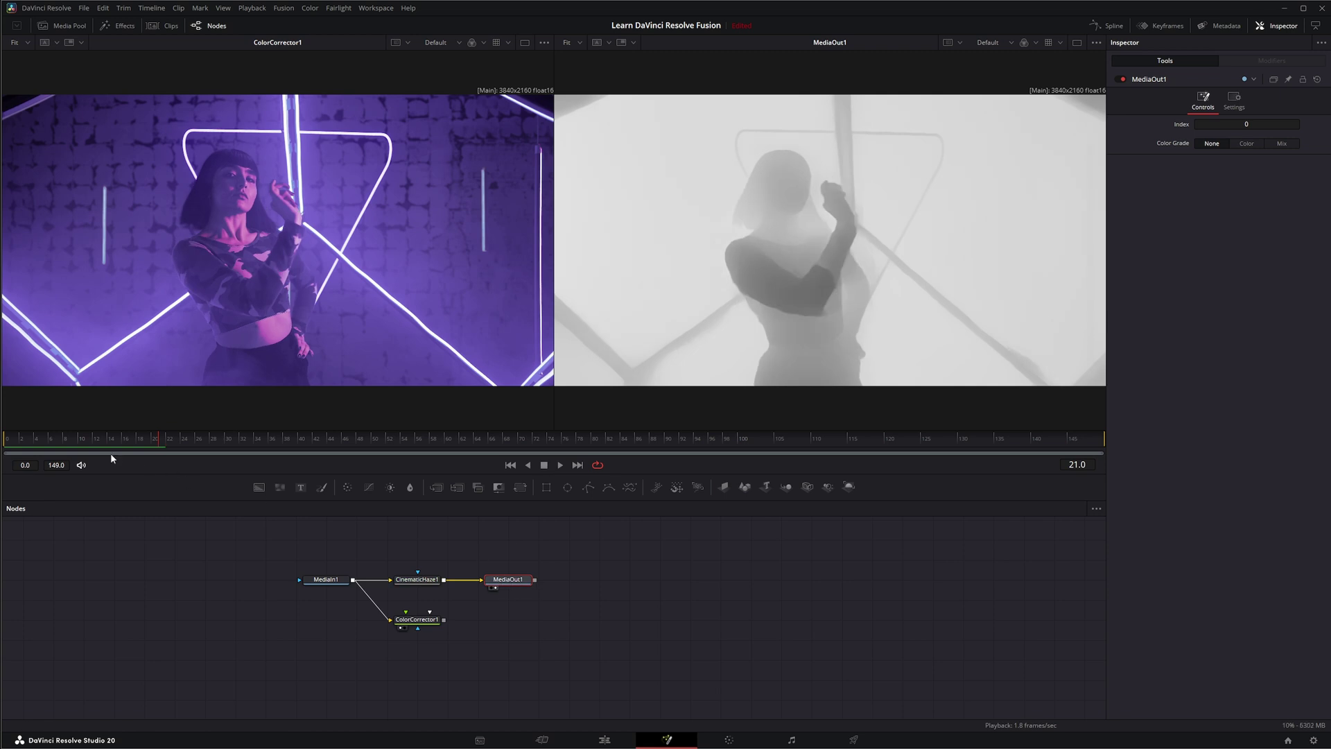
left_click(415, 621)
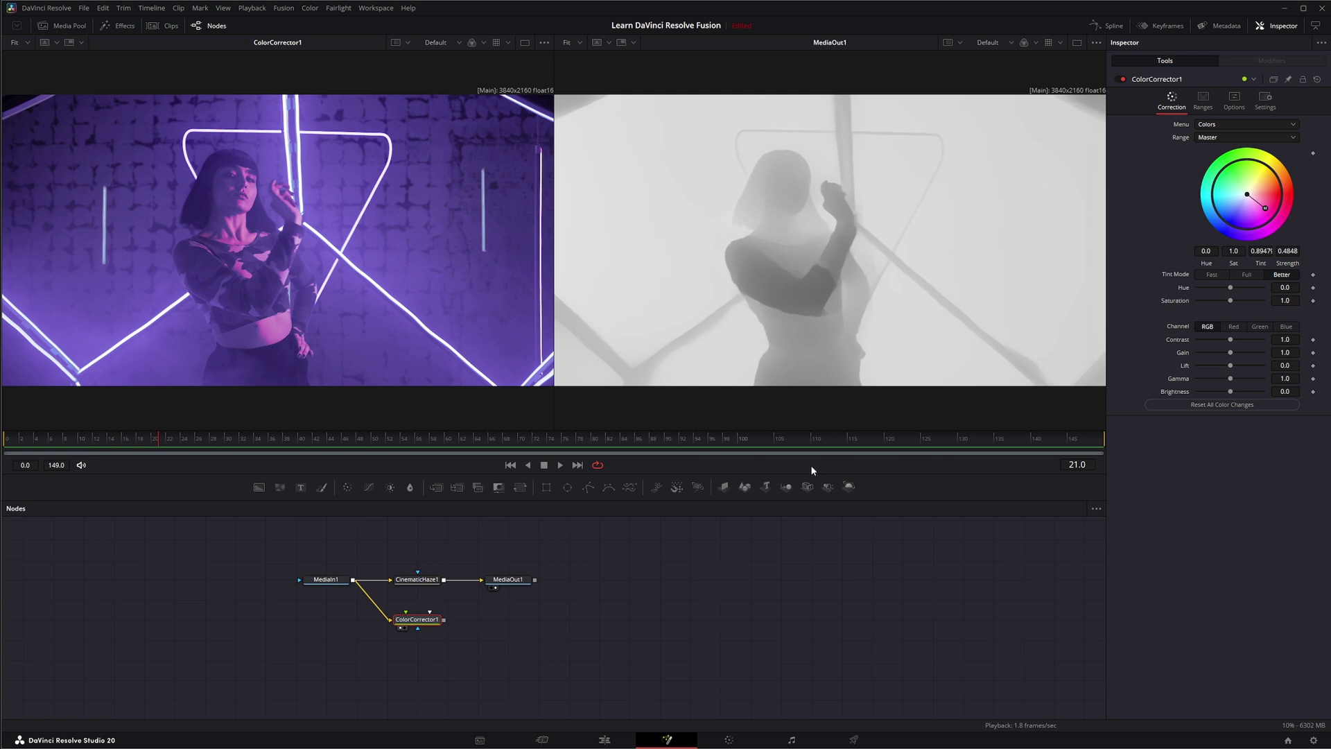
left_click(1077, 43)
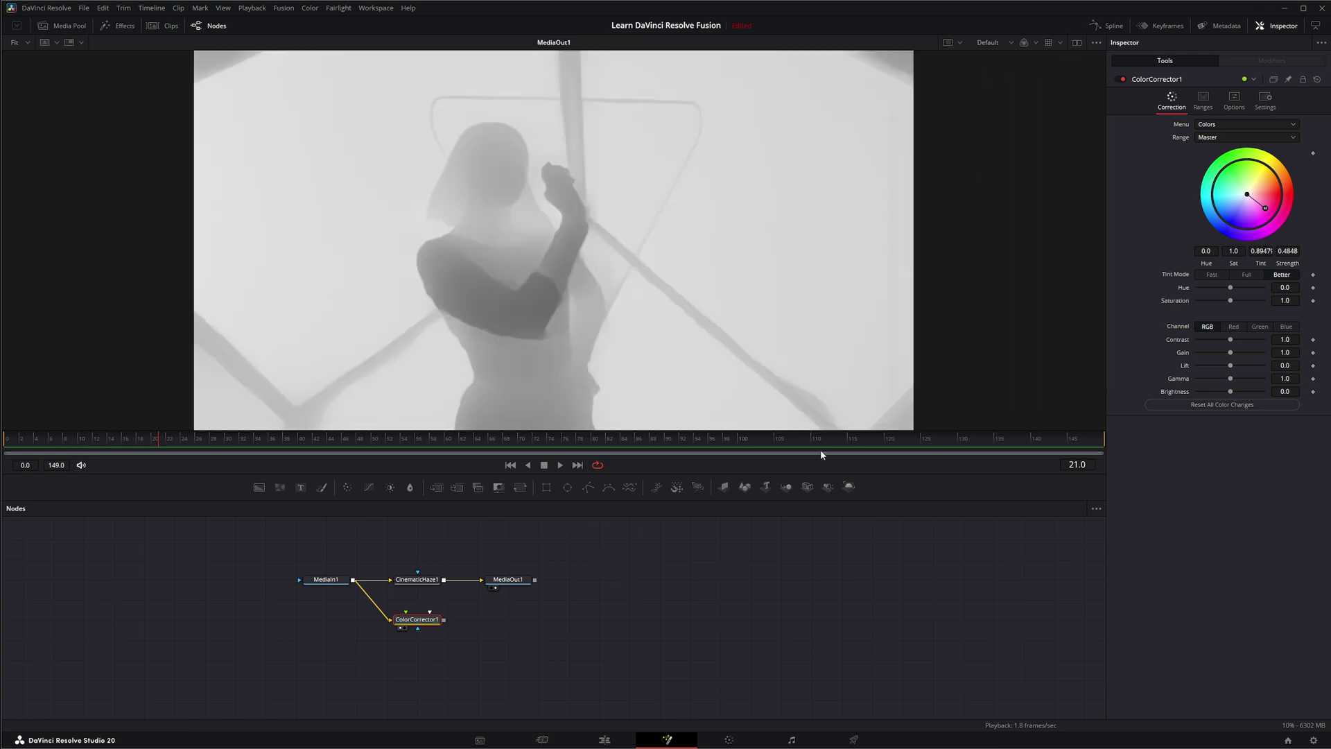
Play the MediaOut1 depth-map output briefly, then stop it.
left_click(508, 580)
left_click(560, 465)
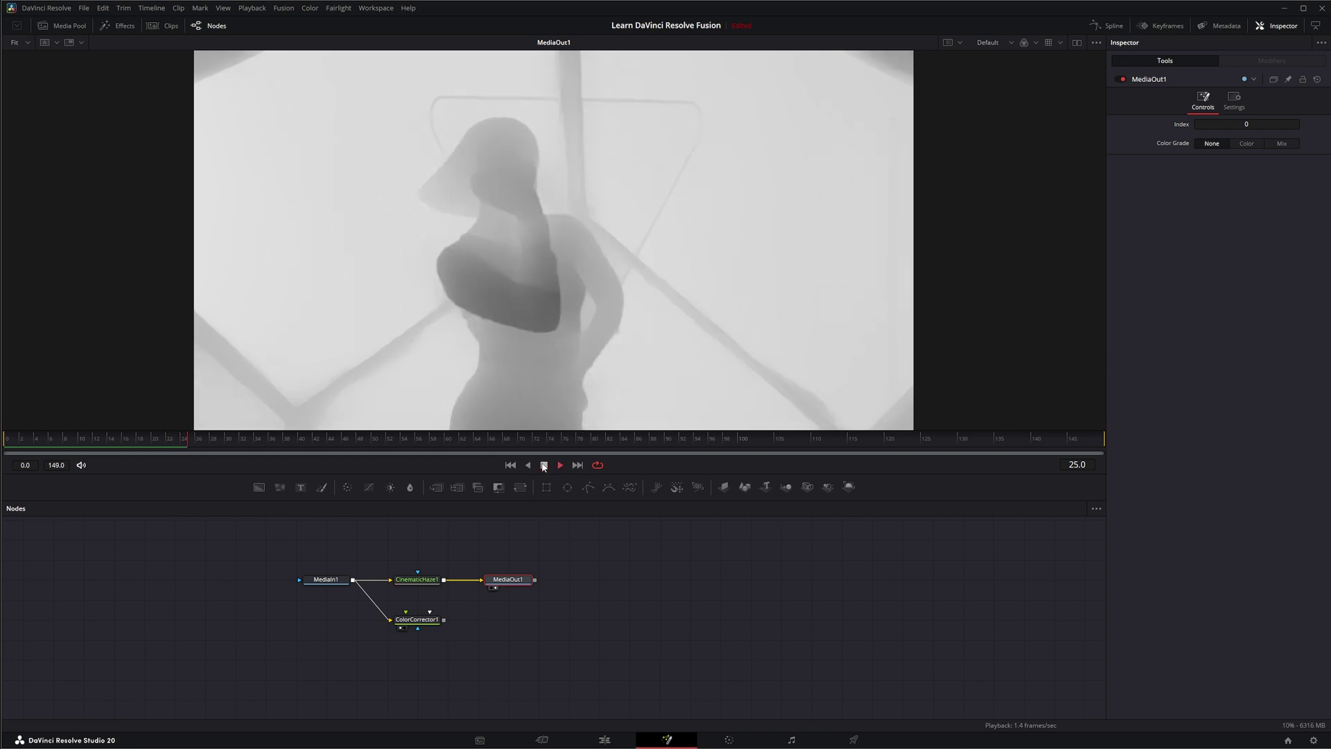
left_click(544, 465)
Preview the ColorCorrector1 clip, switch back to MediaOut1 at frame 0, and narrow the window.
left_click_drag(416, 619, 464, 289)
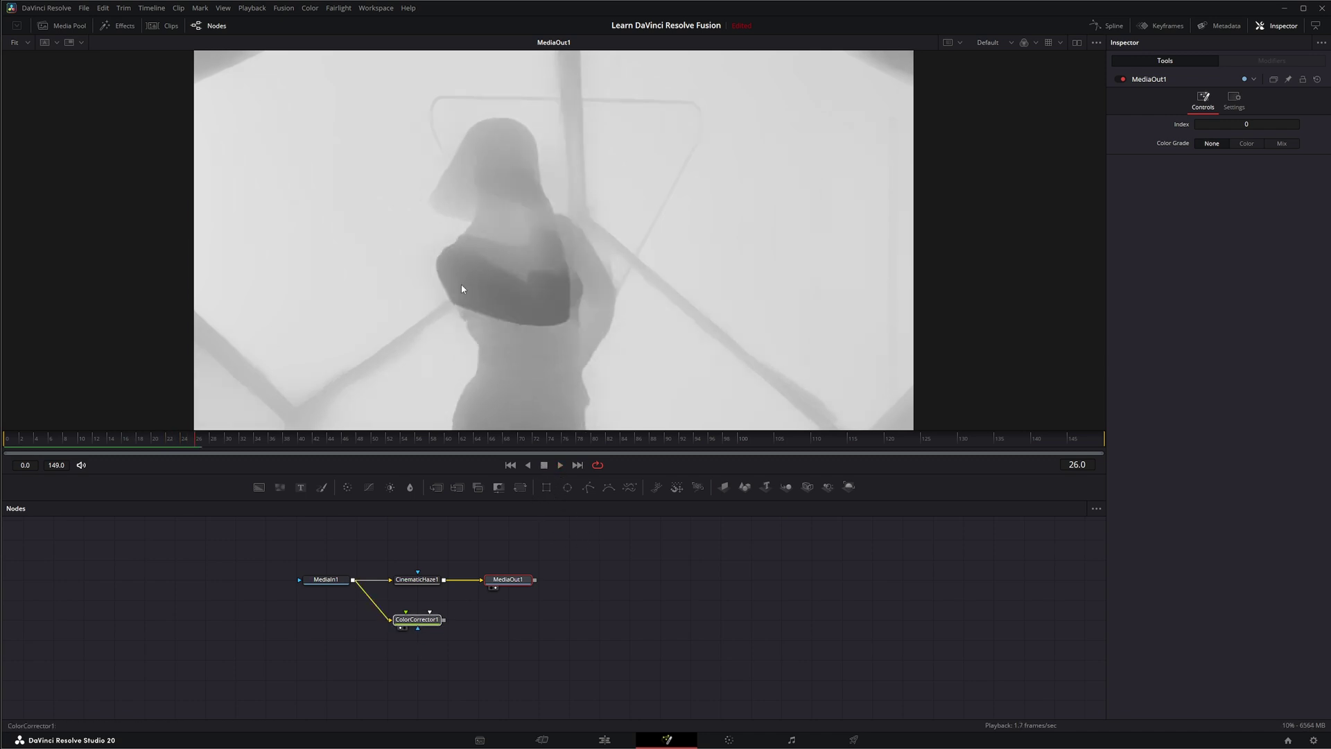
left_click(416, 619)
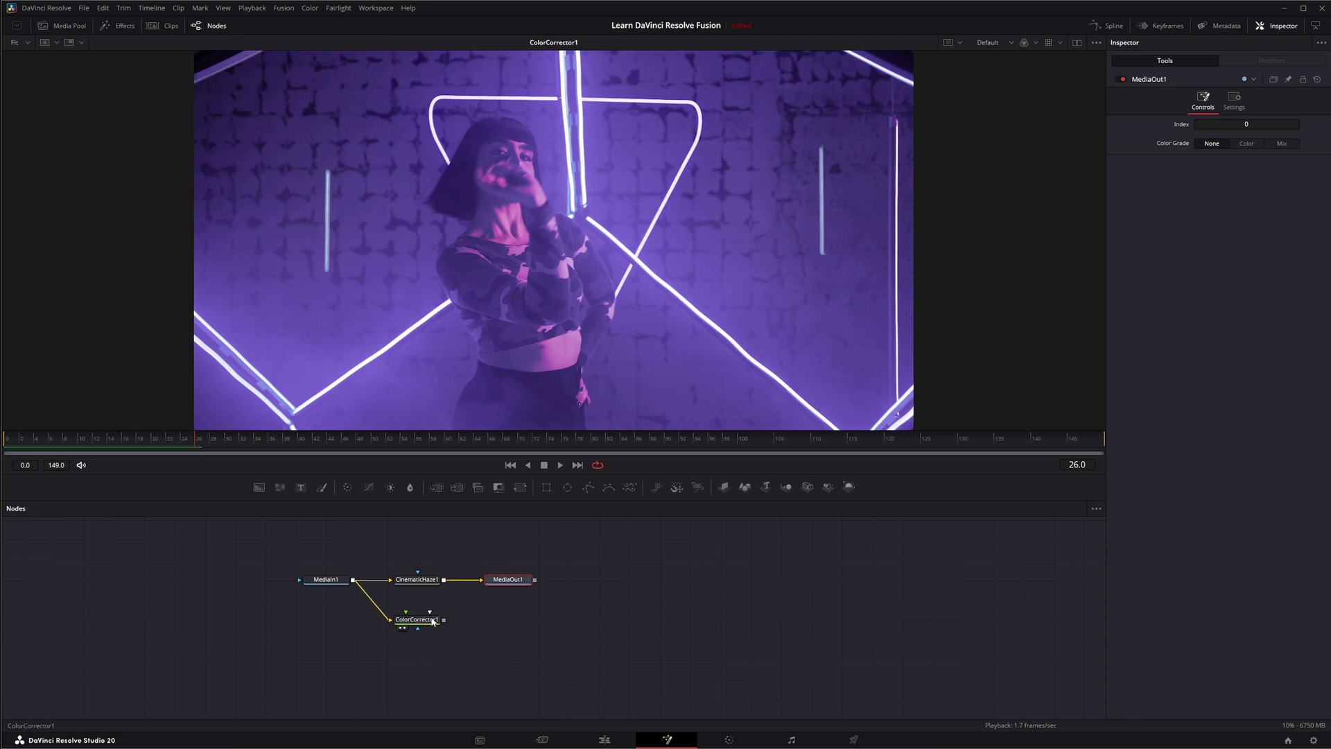
left_click(561, 464)
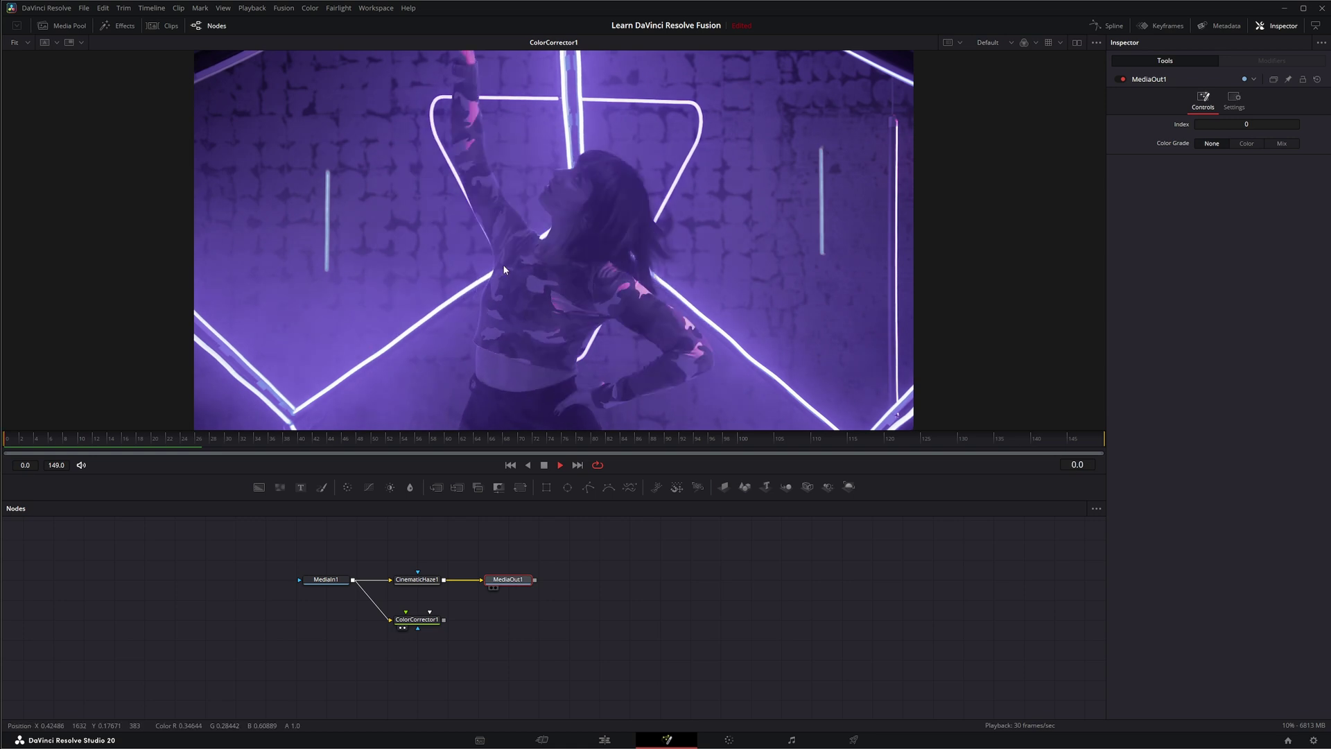
left_click(514, 581)
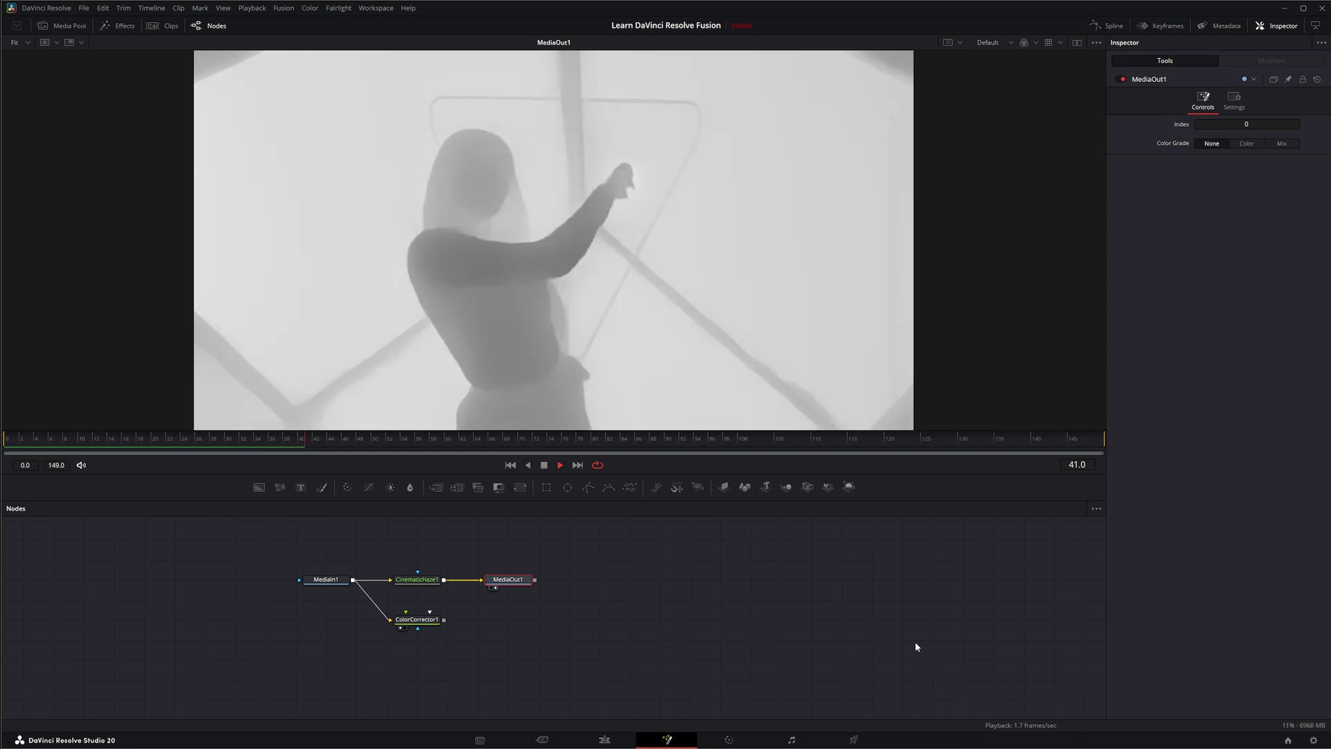
left_click(545, 466)
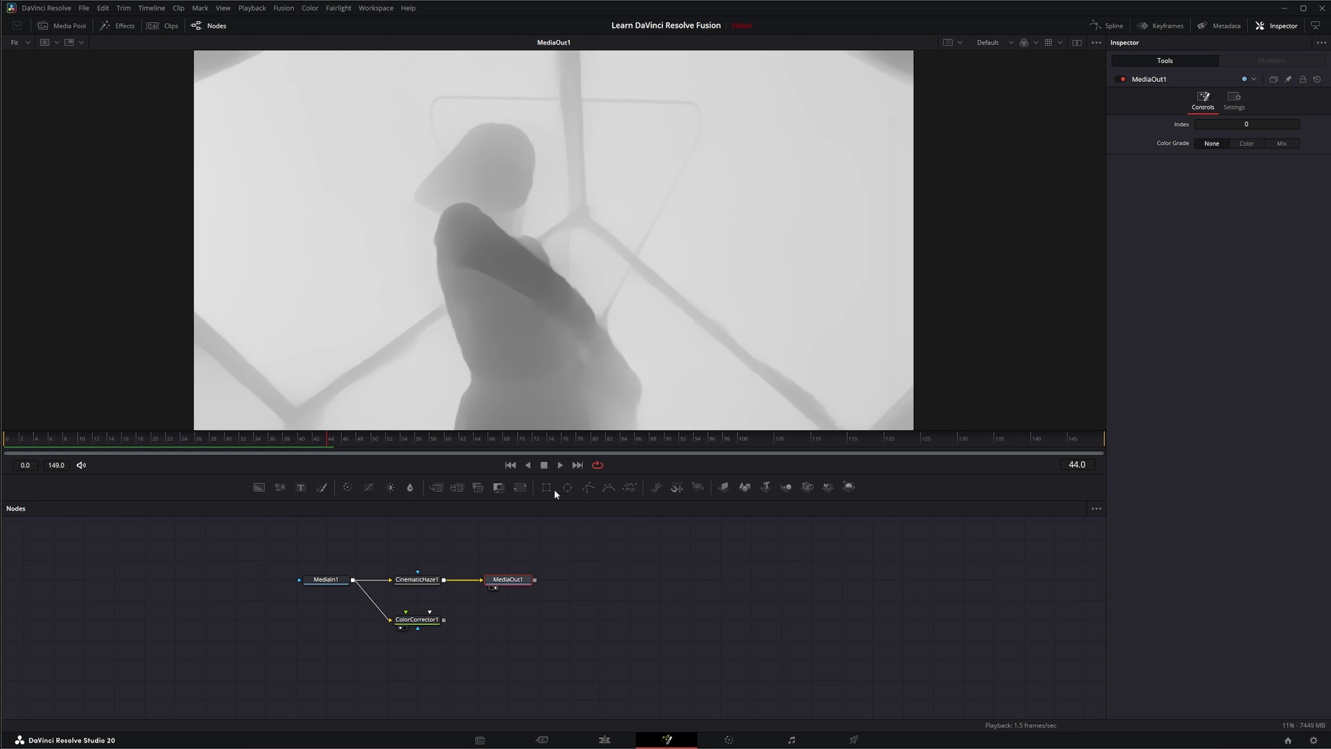
left_click(510, 466)
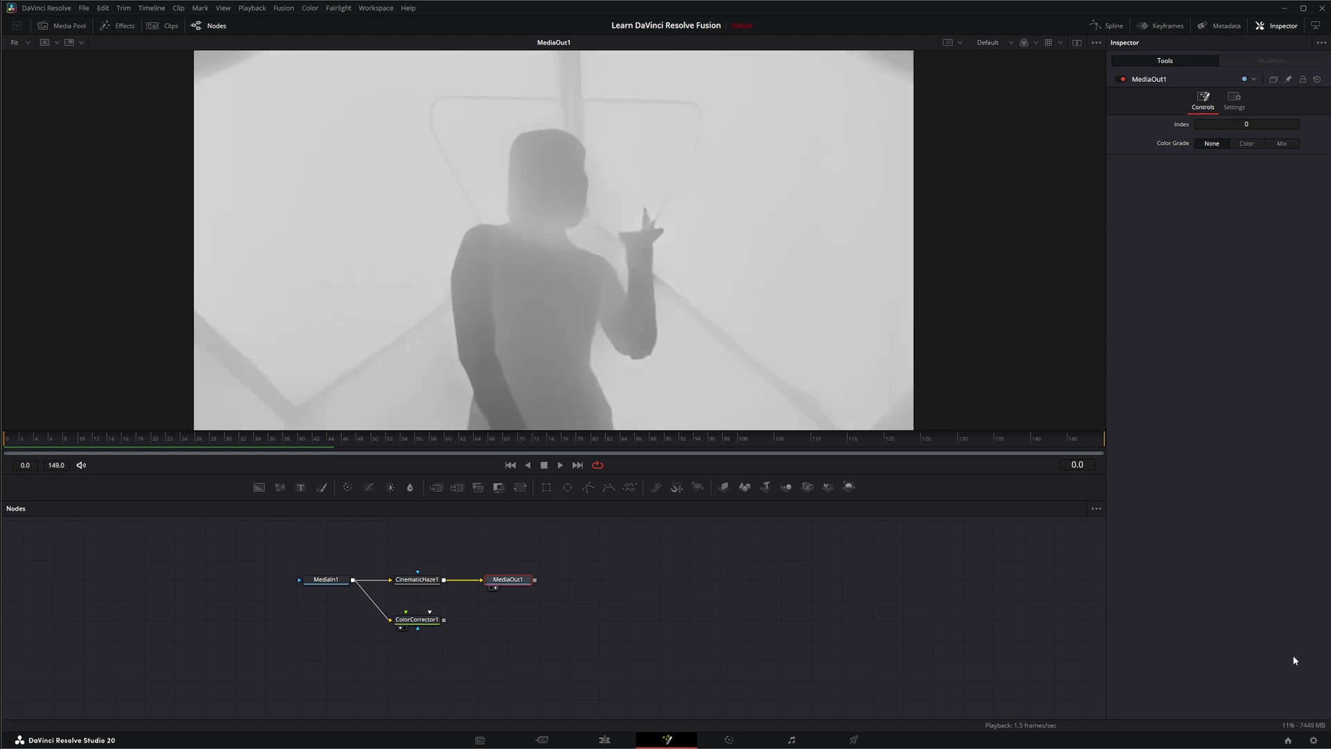
left_click_drag(1328, 551, 1133, 557)
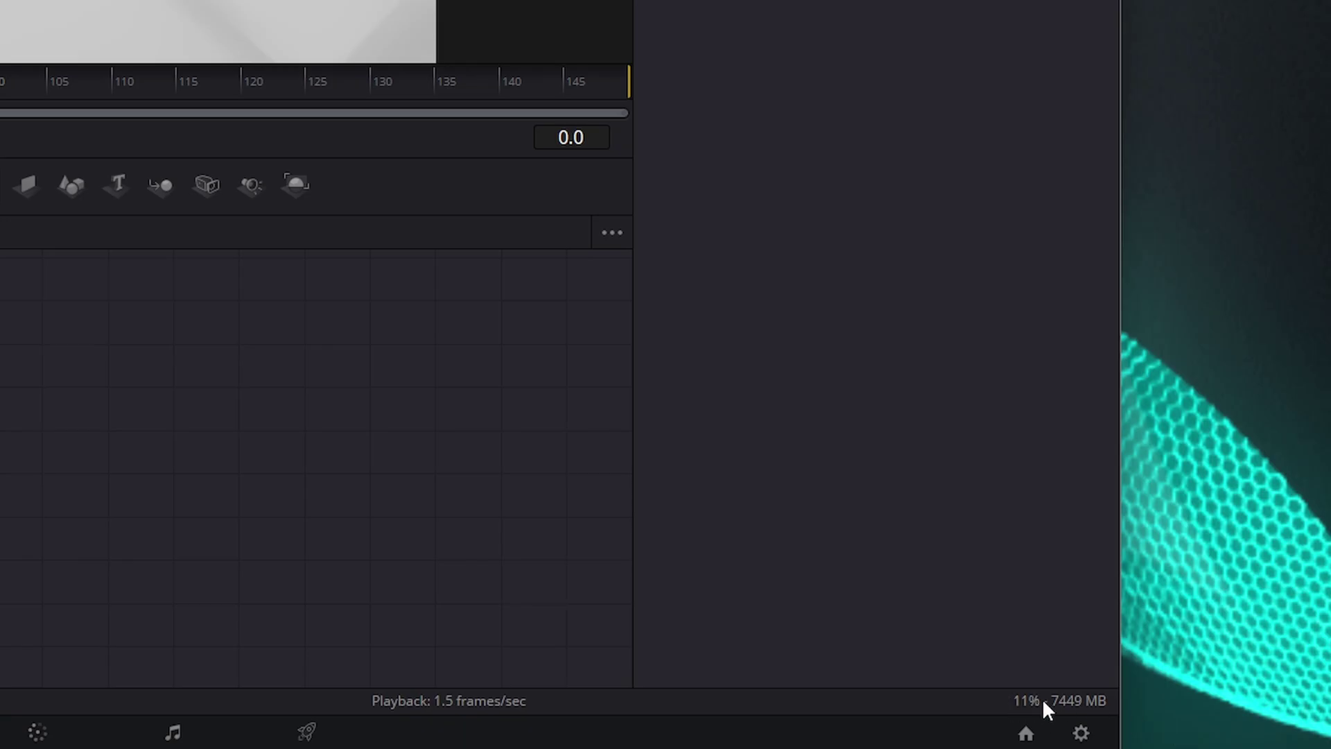
Purge the memory cache and load ColorCorrector1 into viewer 1.
right_click(1042, 698)
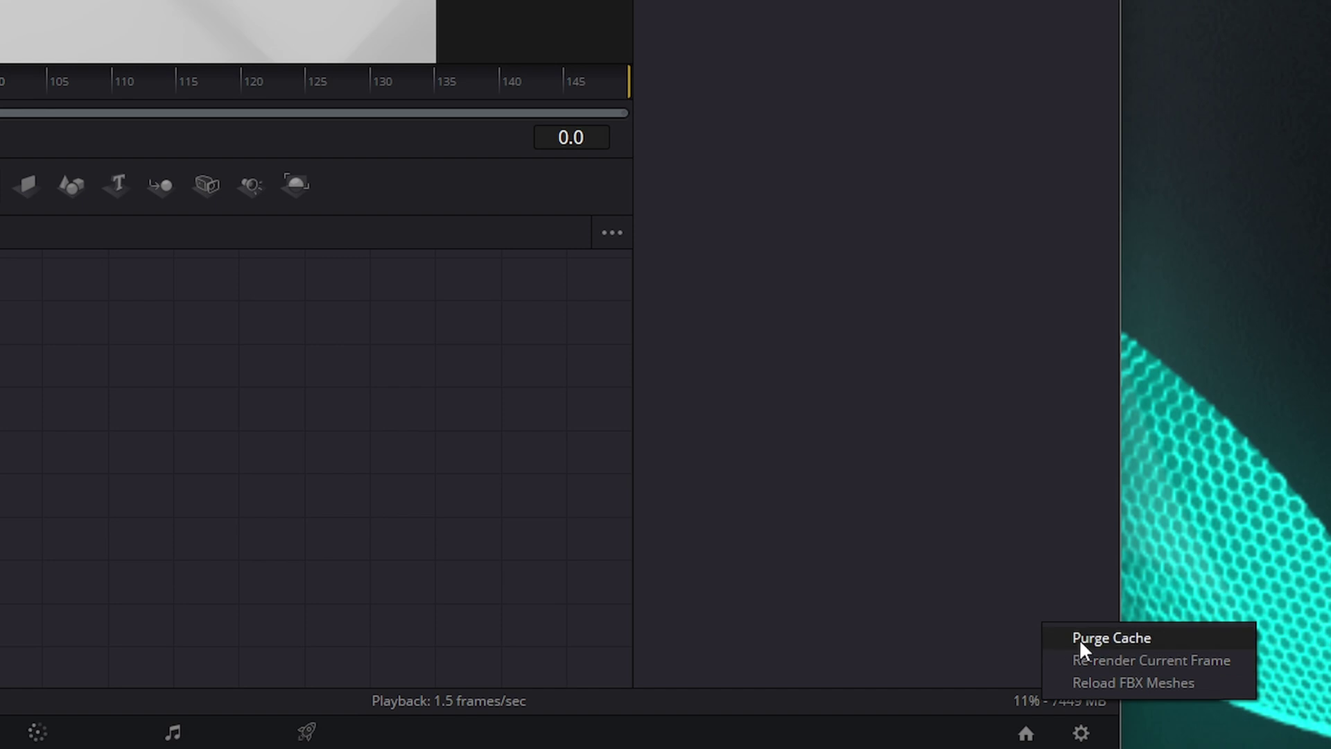
left_click(1099, 635)
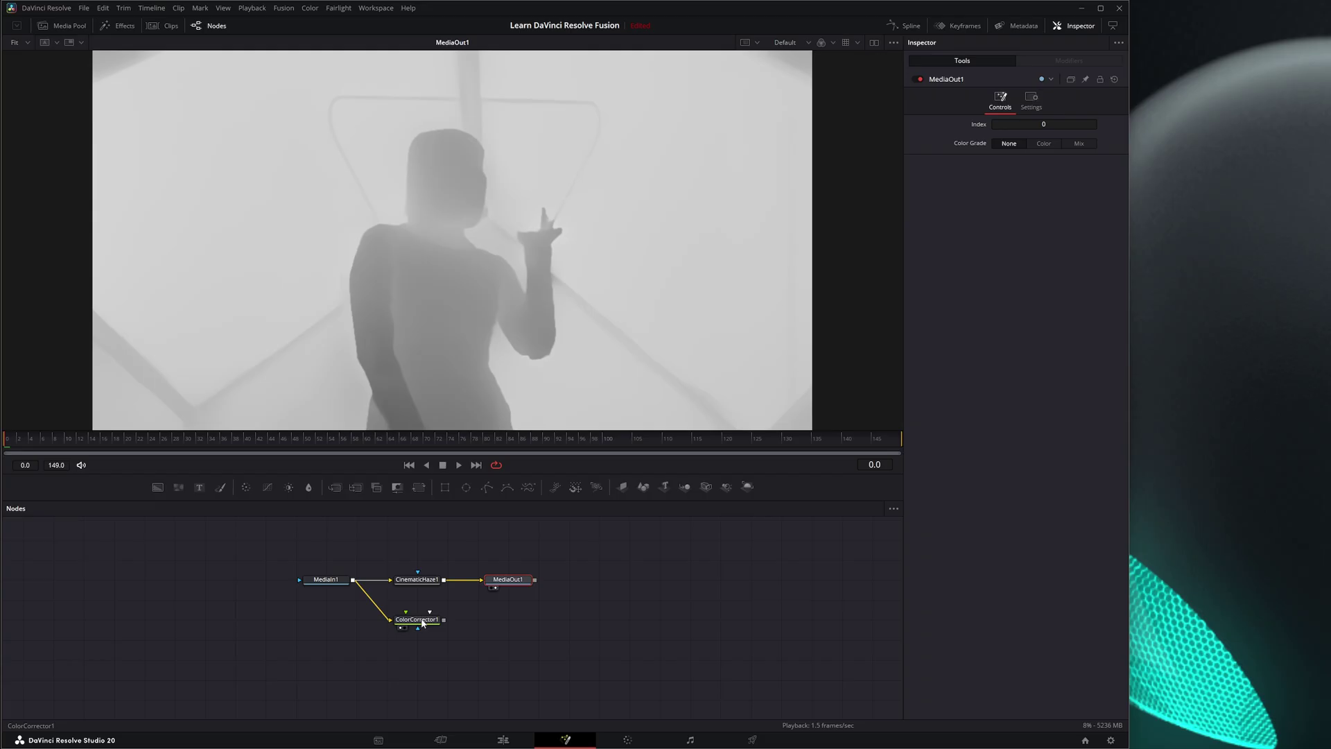
left_click(414, 619)
key("1")
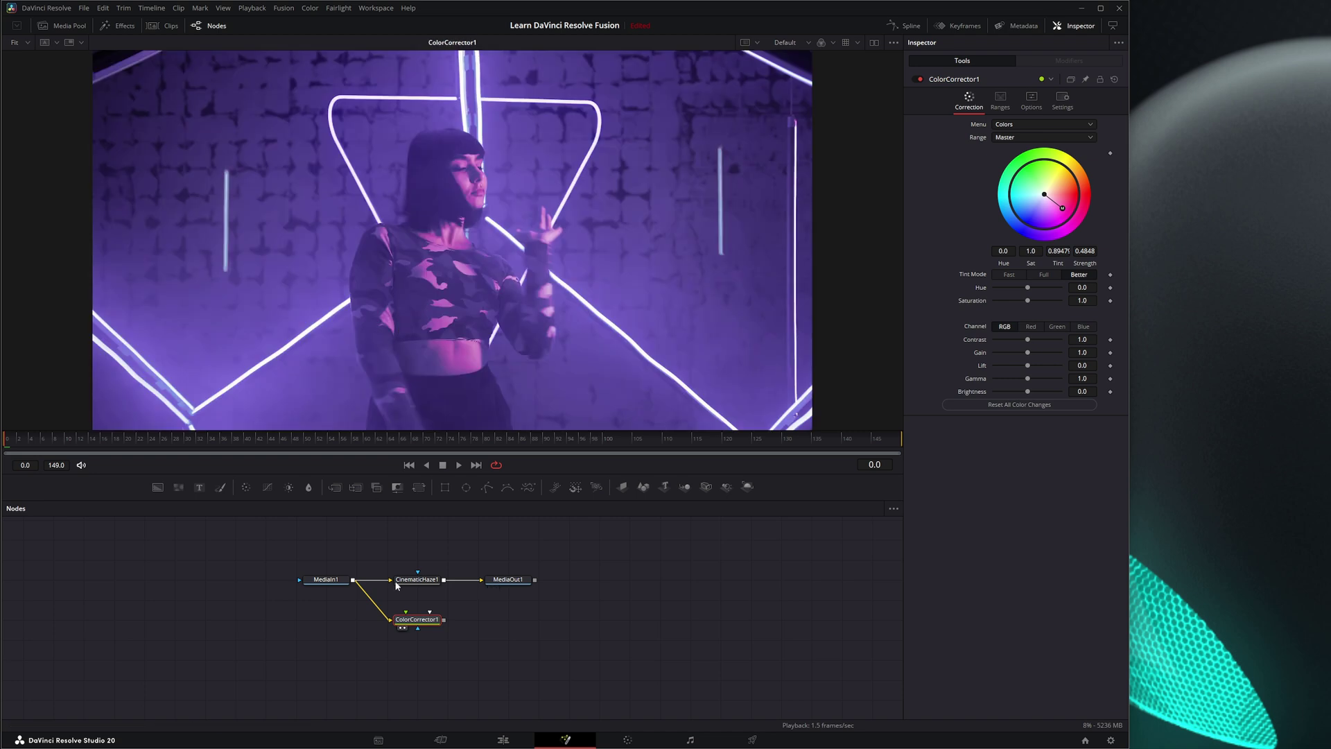
Replay the MediaOut1 depth map in viewer 1, stop it, and maximize the window.
left_click(513, 581)
key("1")
left_click(458, 466)
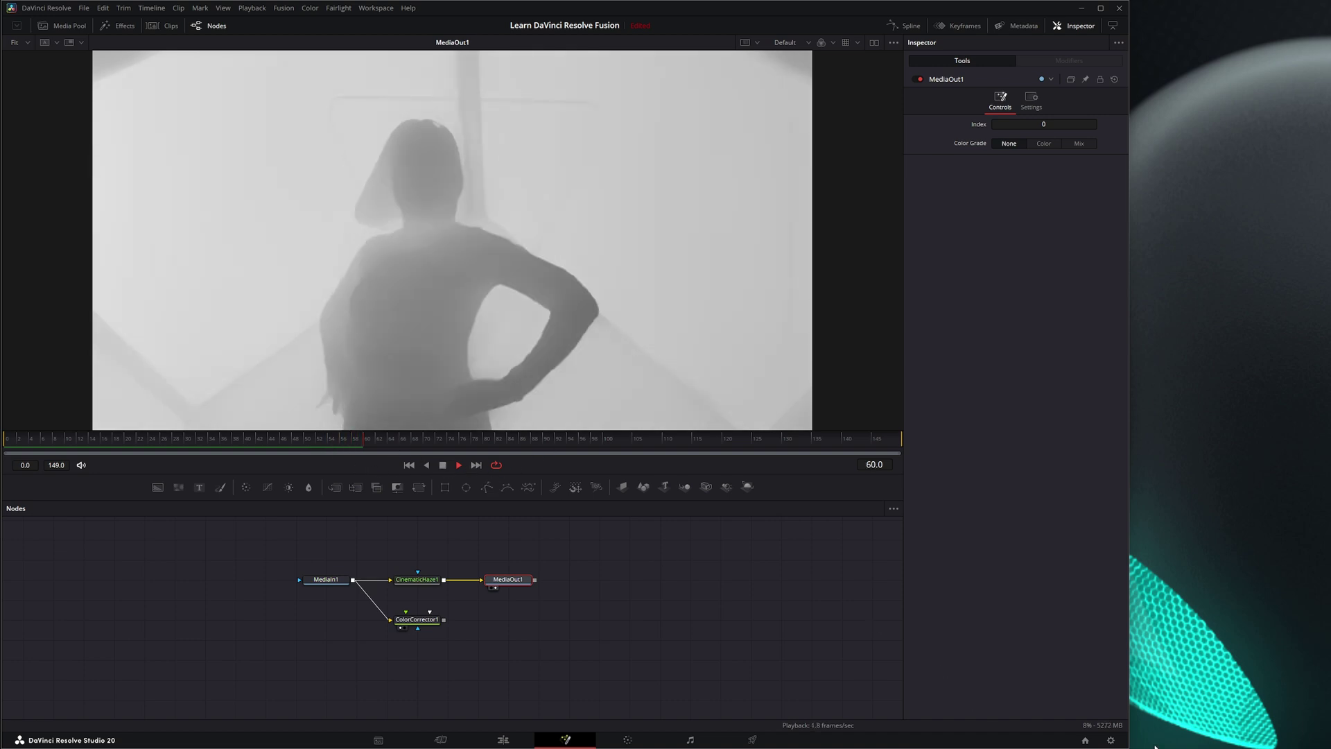
left_click(444, 465)
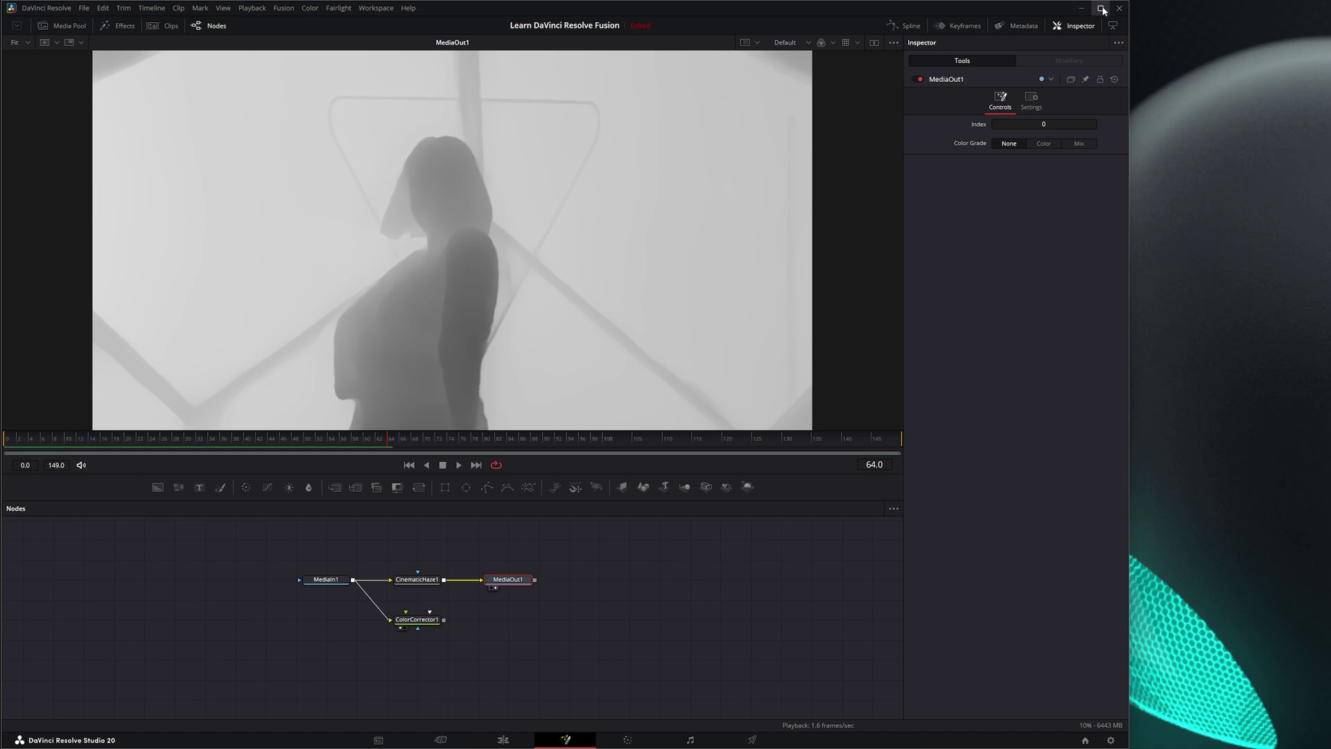
left_click(1103, 10)
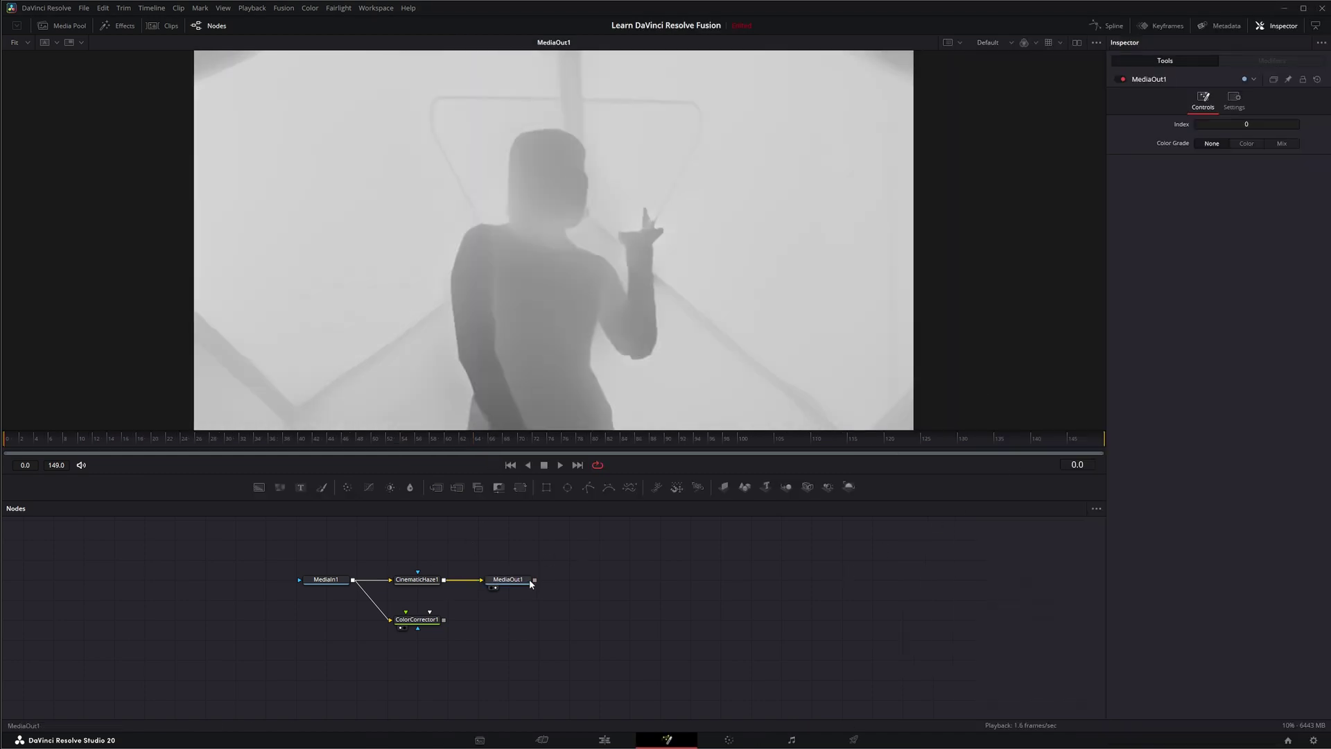
Enable Cache to Disk on MediaOut1 with the default cache folder, then play the comp.
right_click(507, 579)
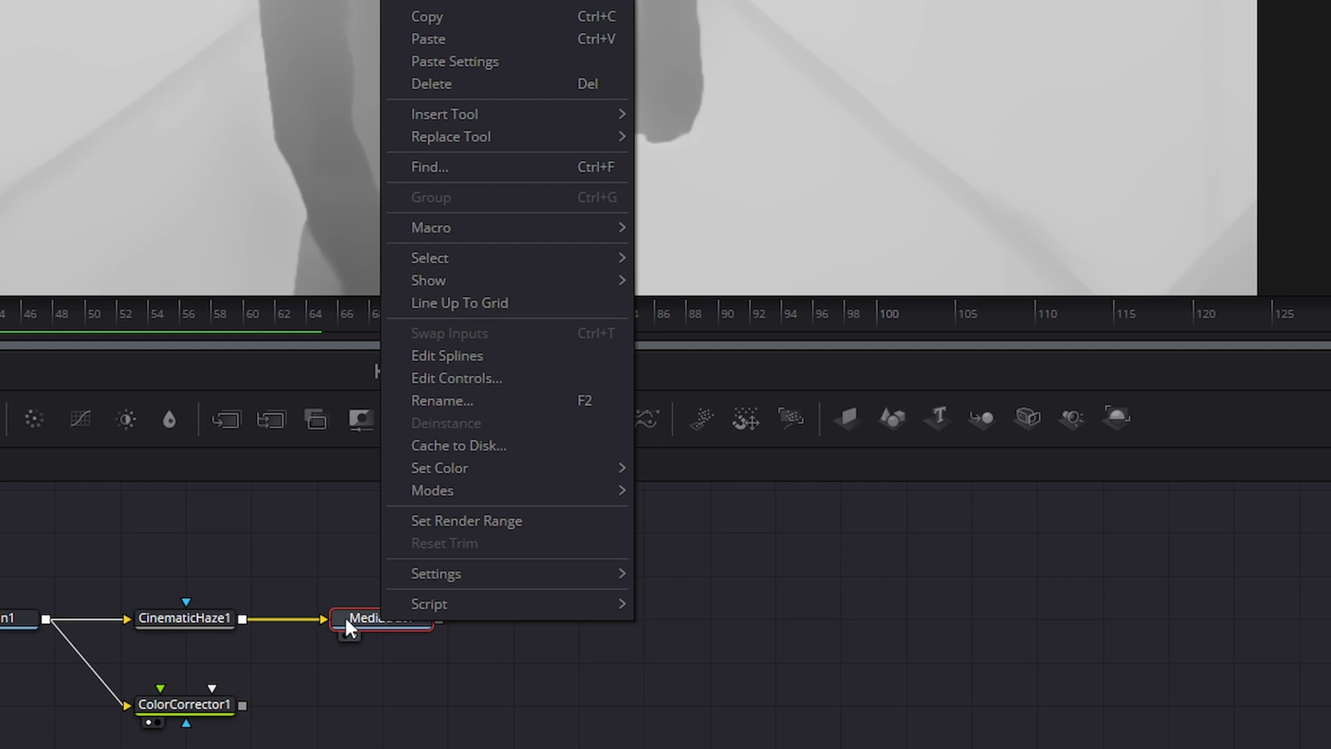
left_click(455, 445)
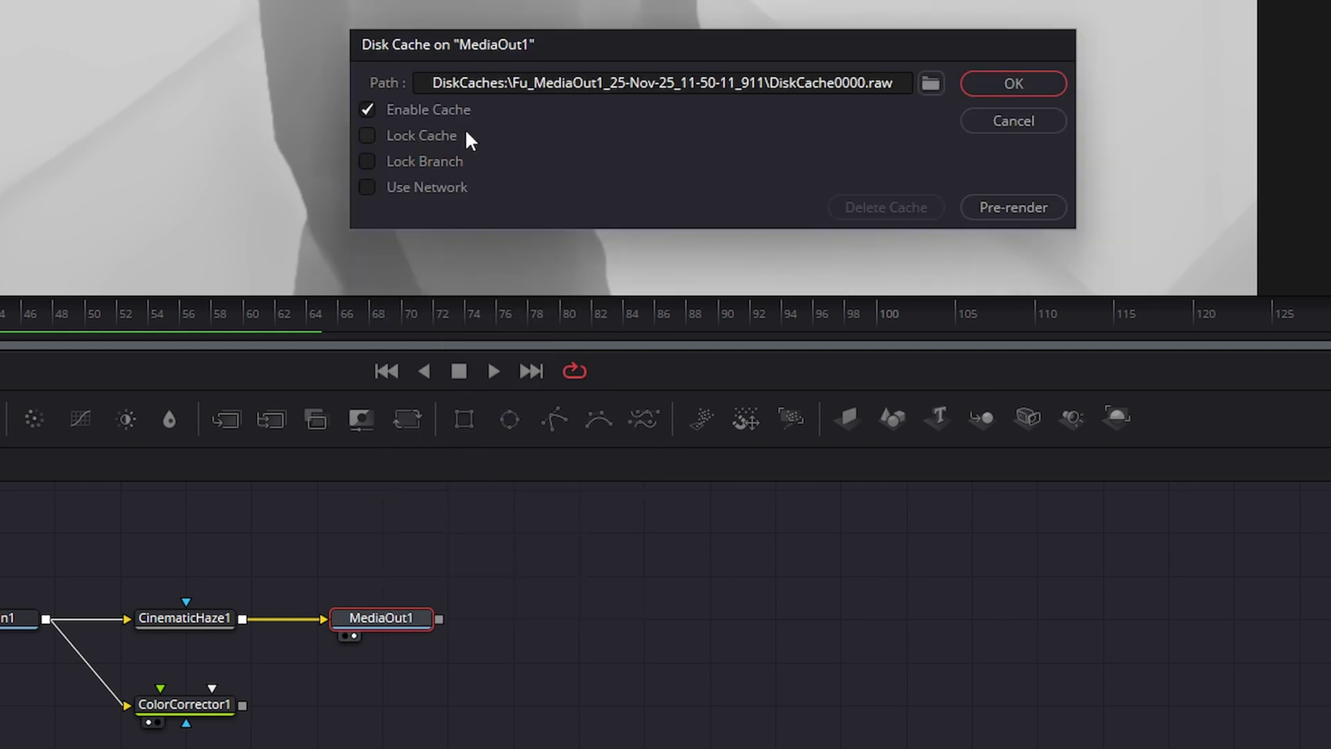
left_click_drag(647, 40, 363, 75)
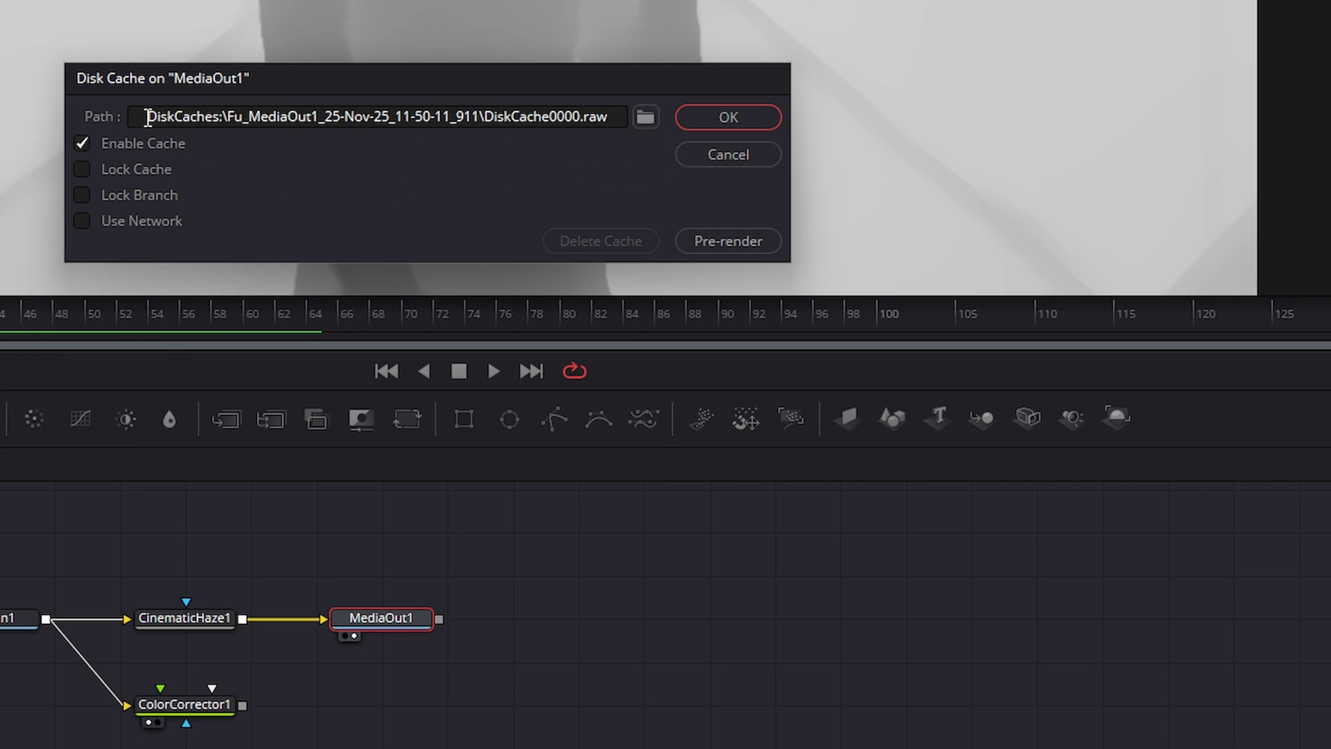
left_click(644, 118)
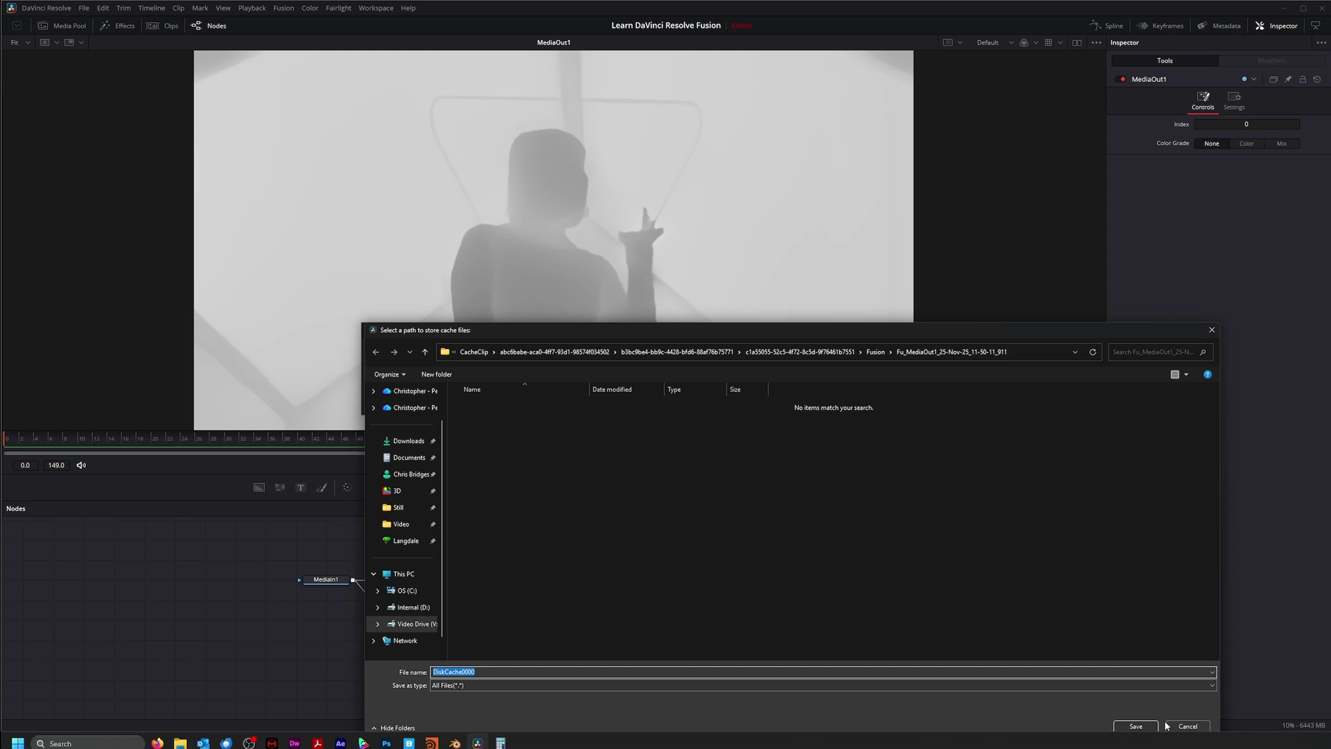
left_click(1186, 727)
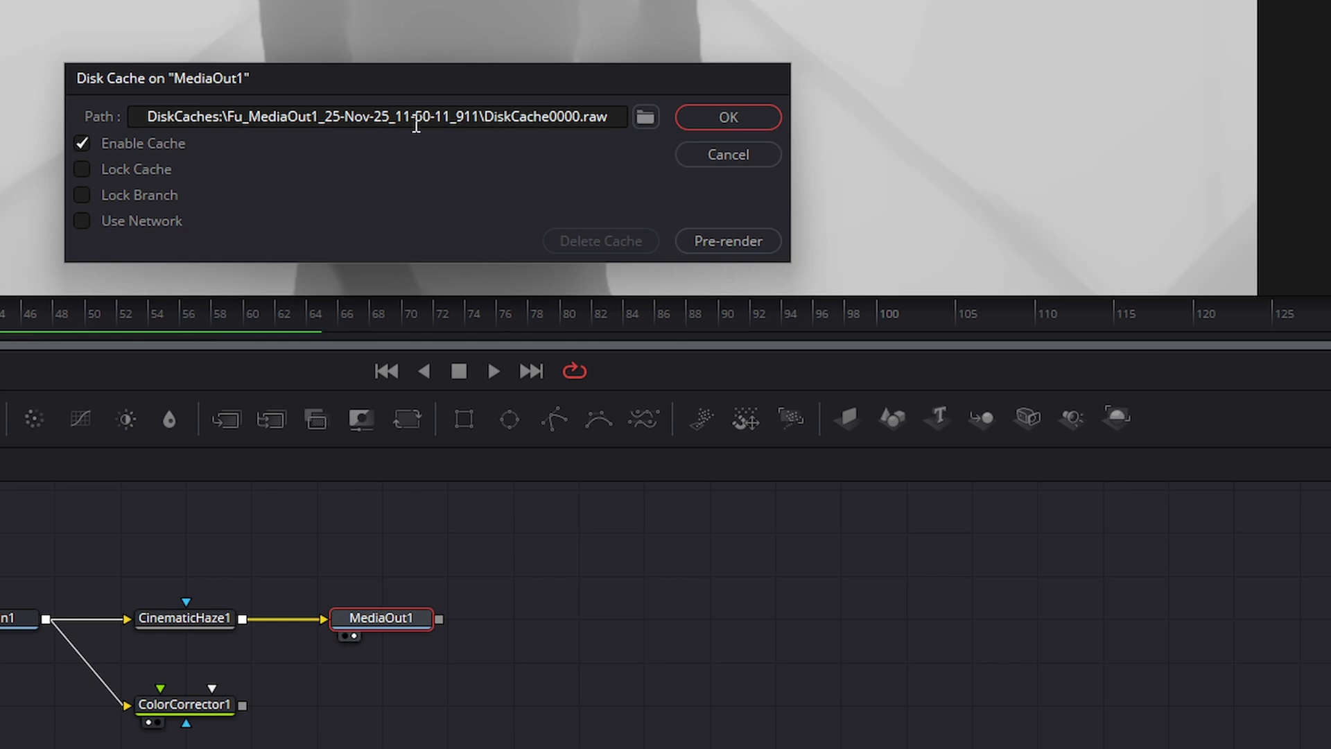
left_click(728, 117)
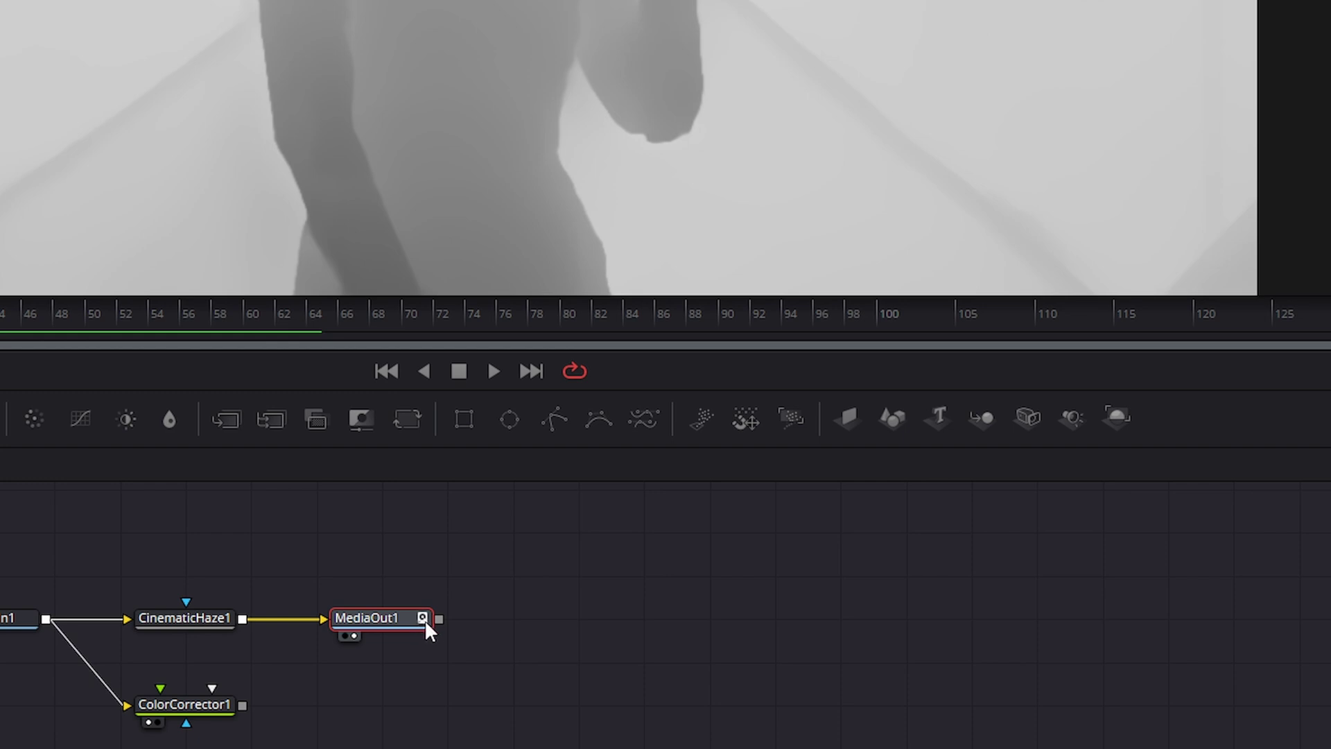
key("space")
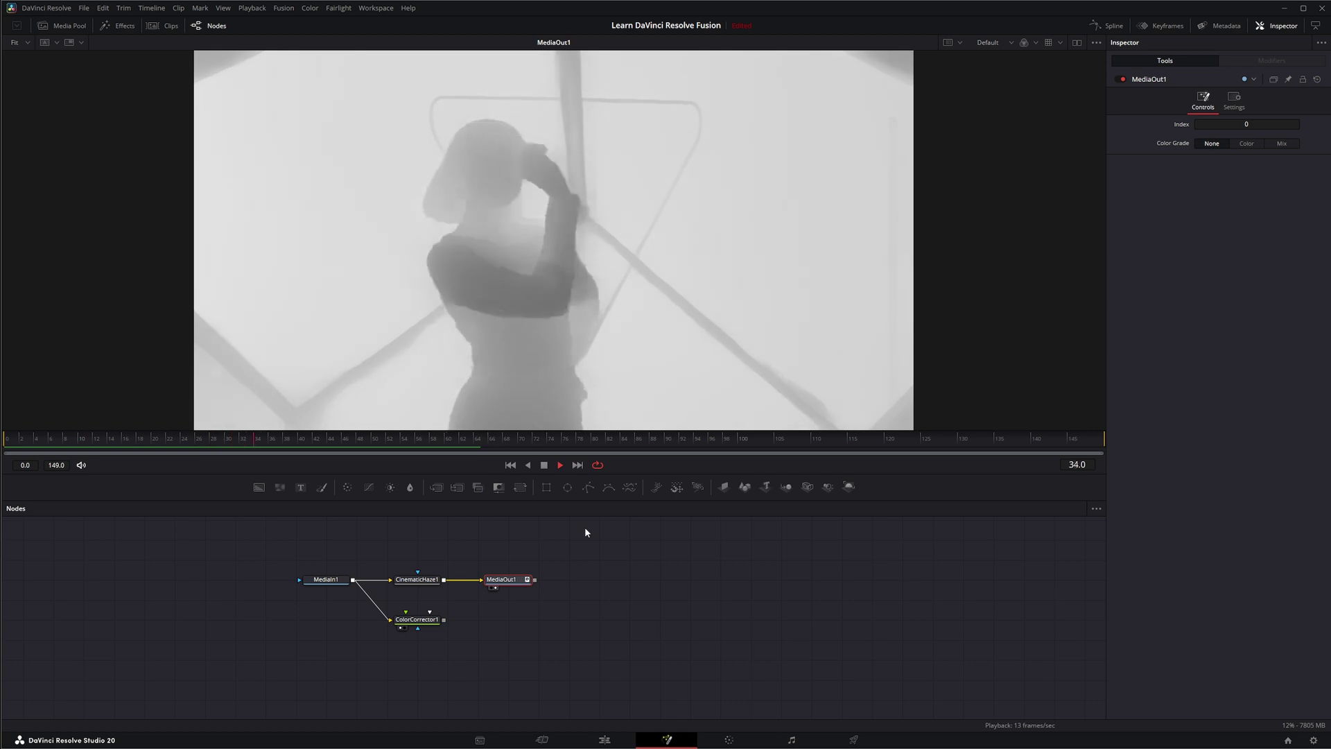
Stop playback and raise CinematicHaze1's Far Limit to 0.189.
left_click(544, 466)
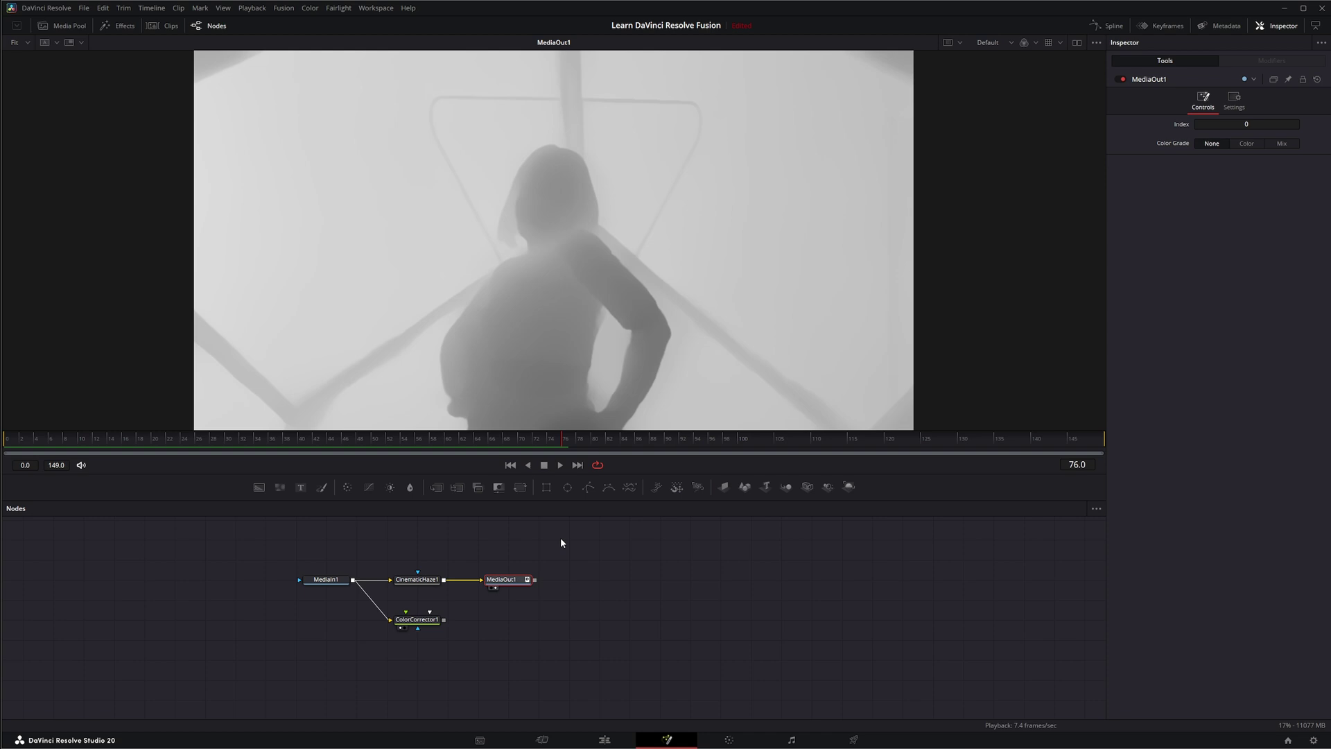
left_click(421, 580)
left_click_drag(1197, 218, 1209, 217)
Replay MediaOut1 from frame 0 and stop it.
left_click(508, 581)
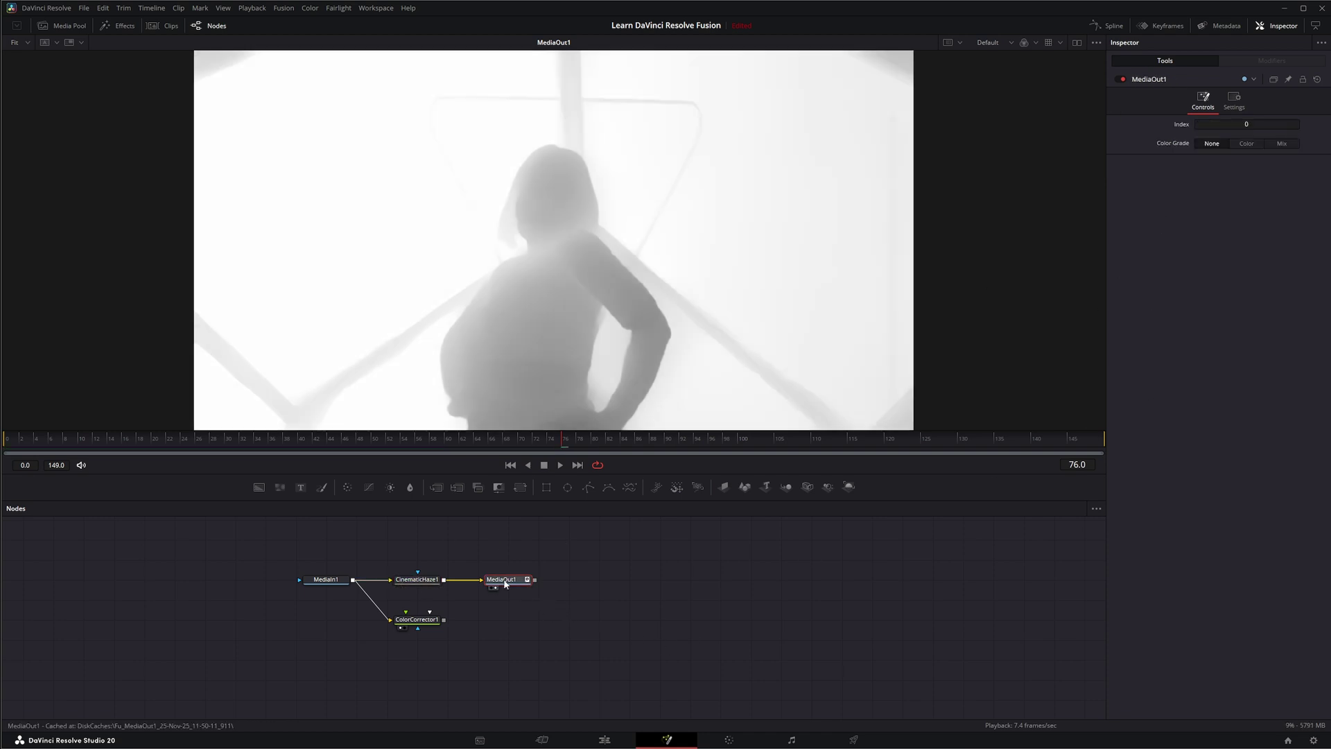
left_click(510, 465)
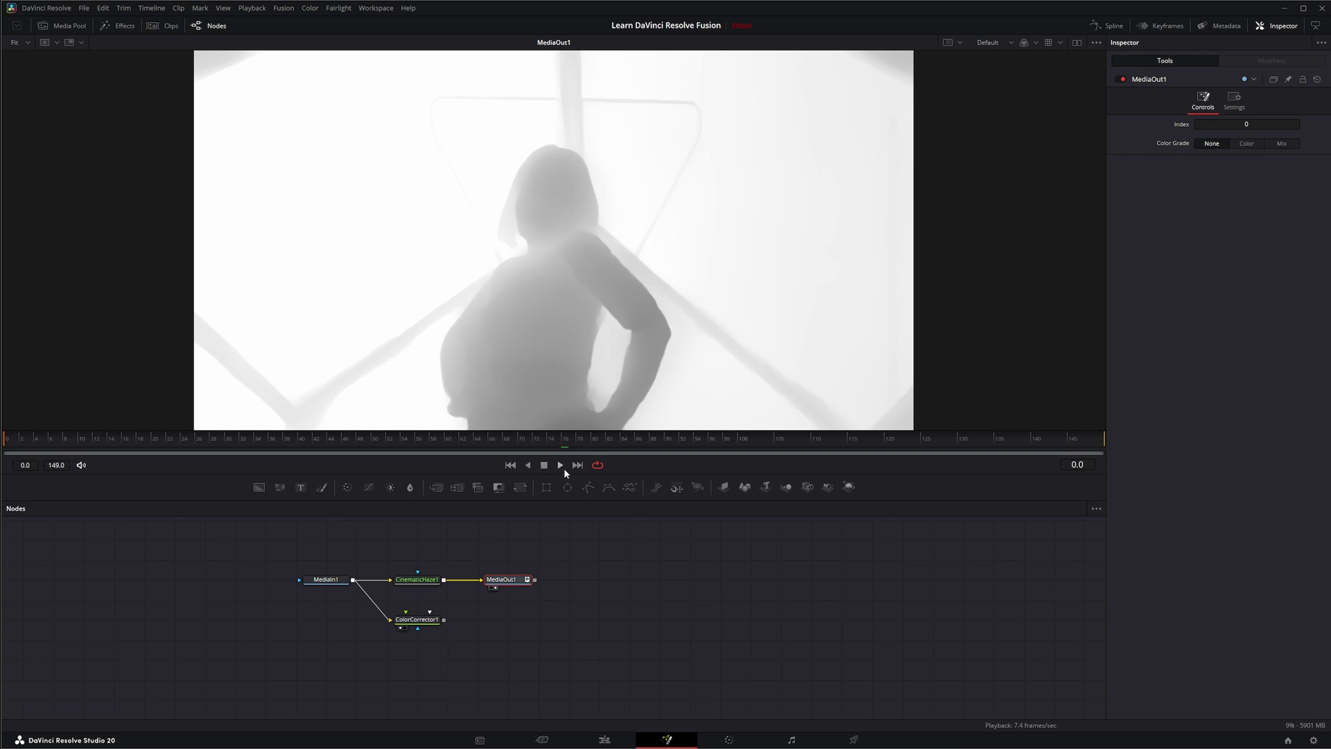
left_click(561, 465)
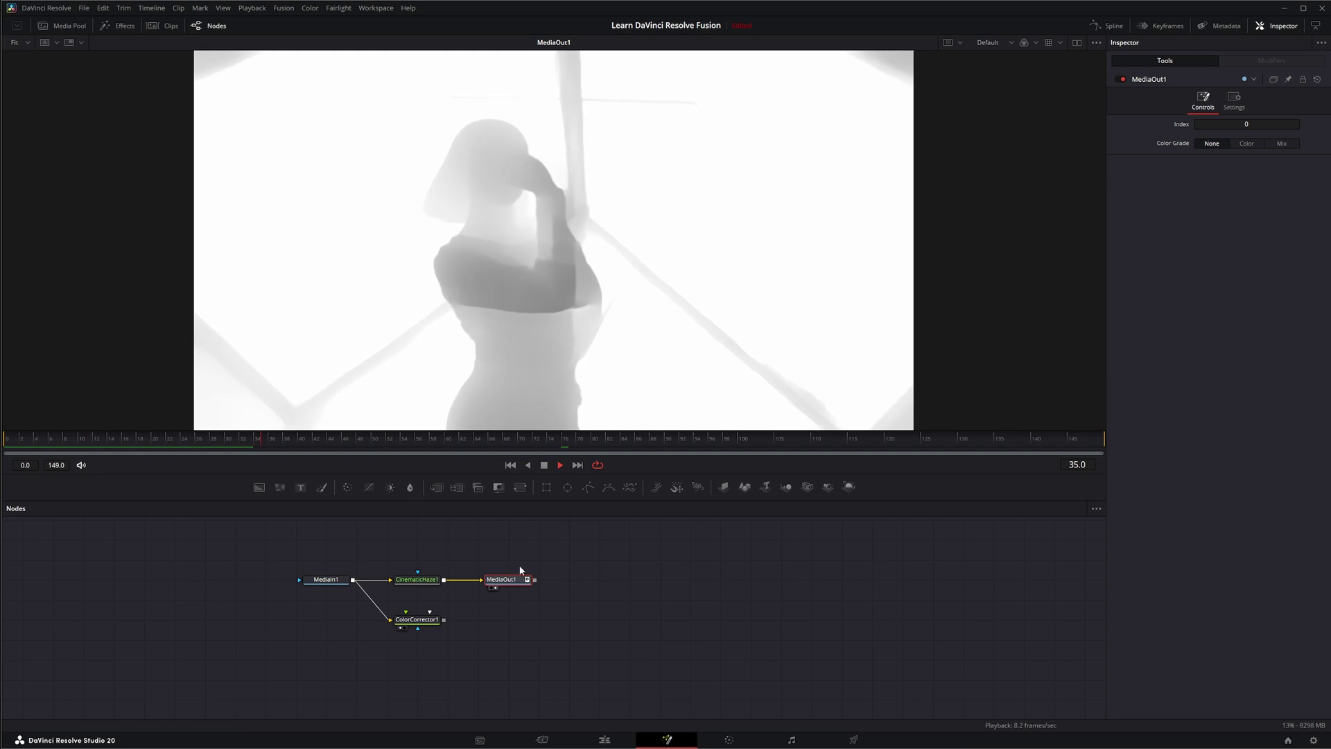
left_click(544, 466)
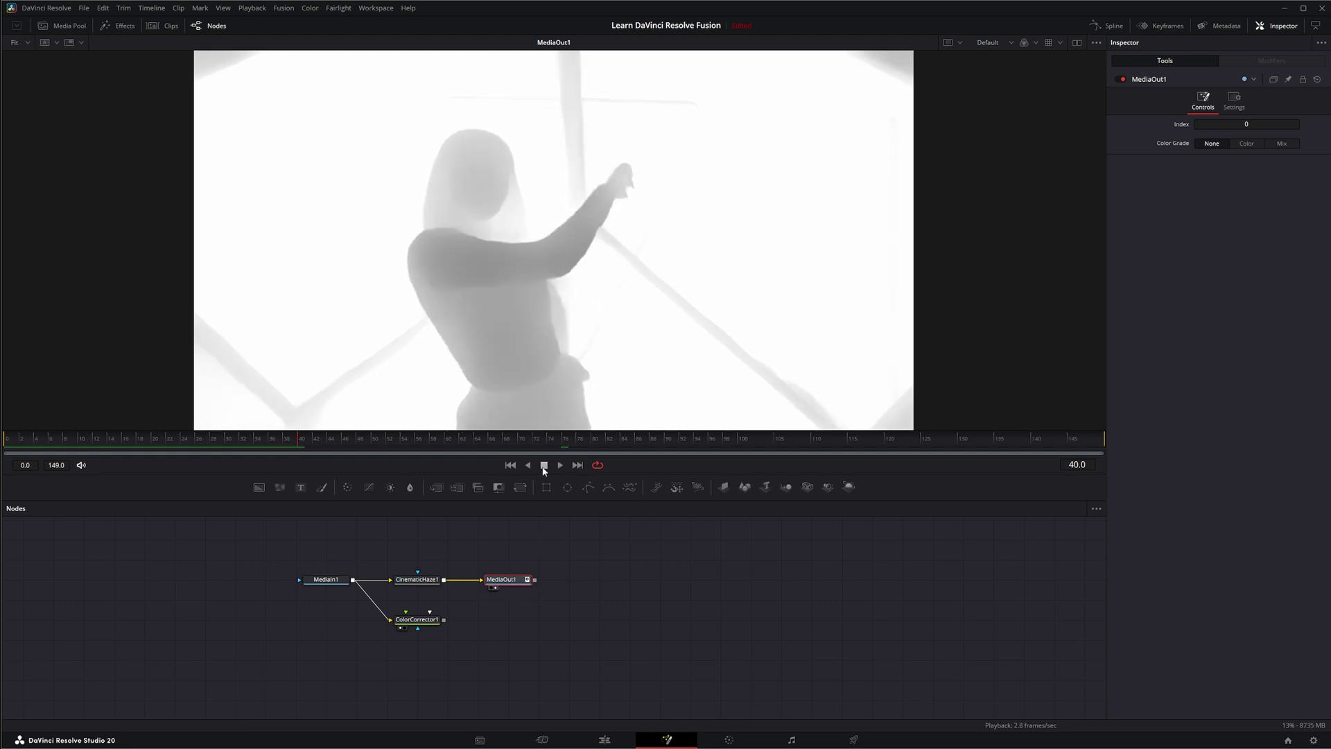
Delete MediaOut1's existing 42-file disk cache.
right_click(515, 580)
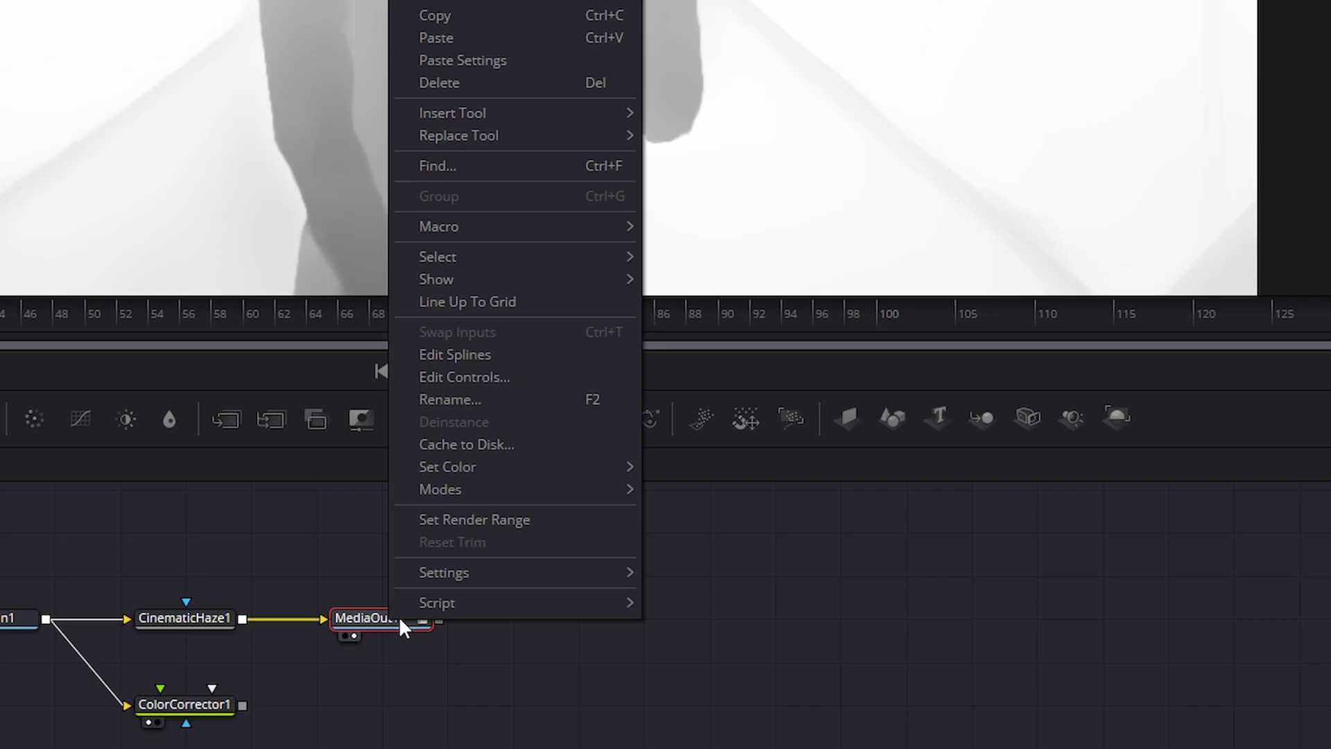
left_click(484, 443)
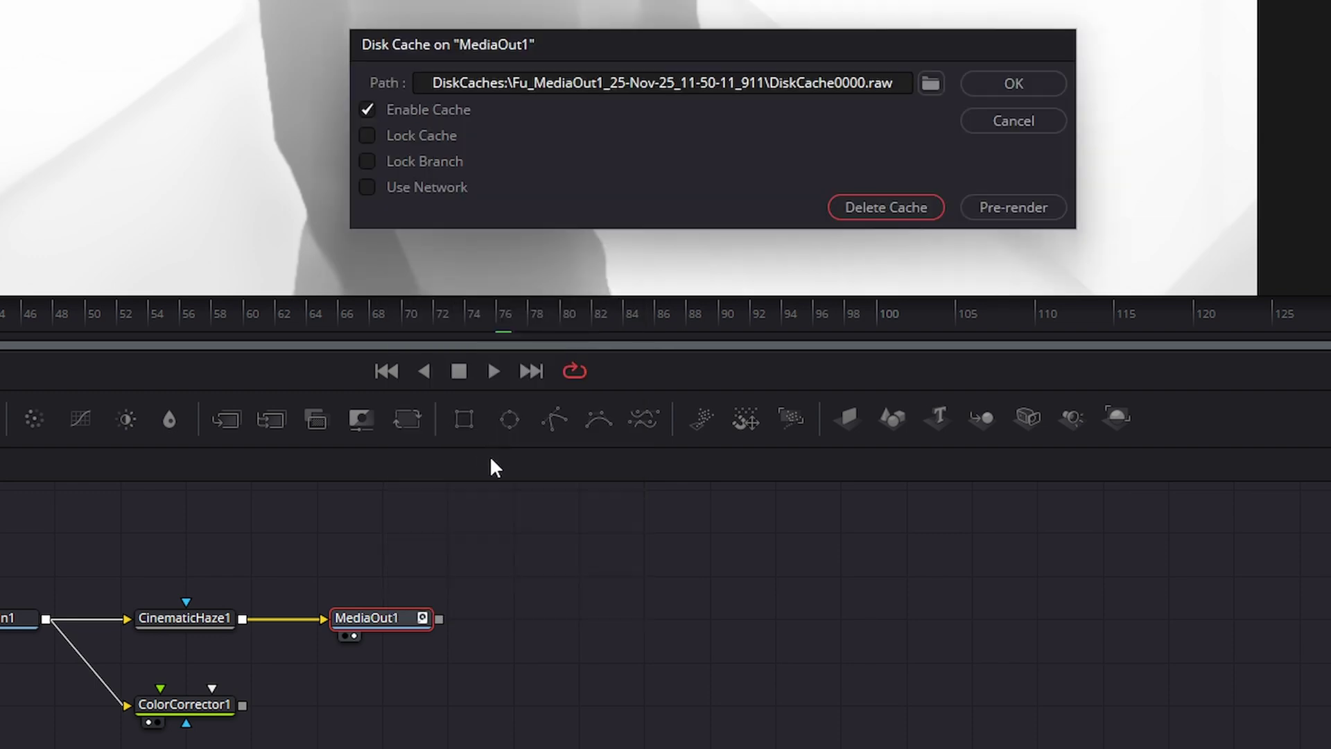
left_click(880, 210)
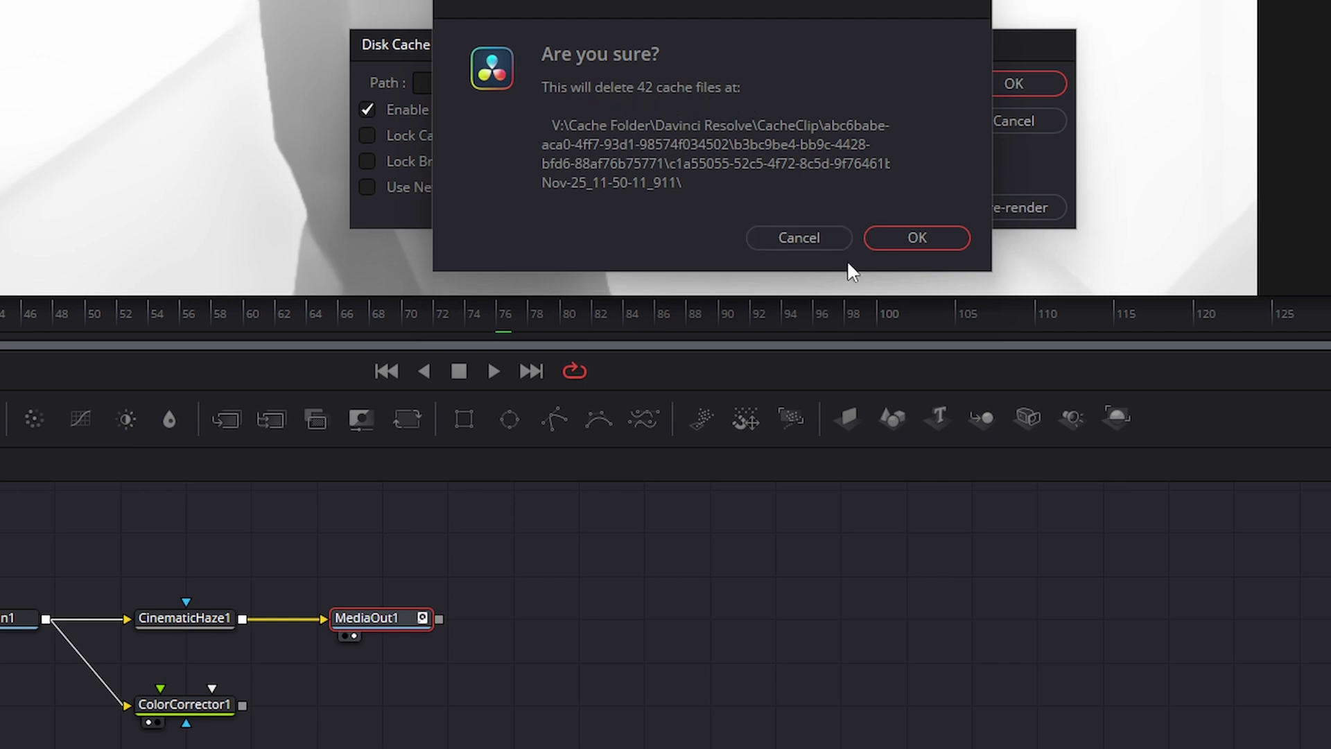
left_click(925, 236)
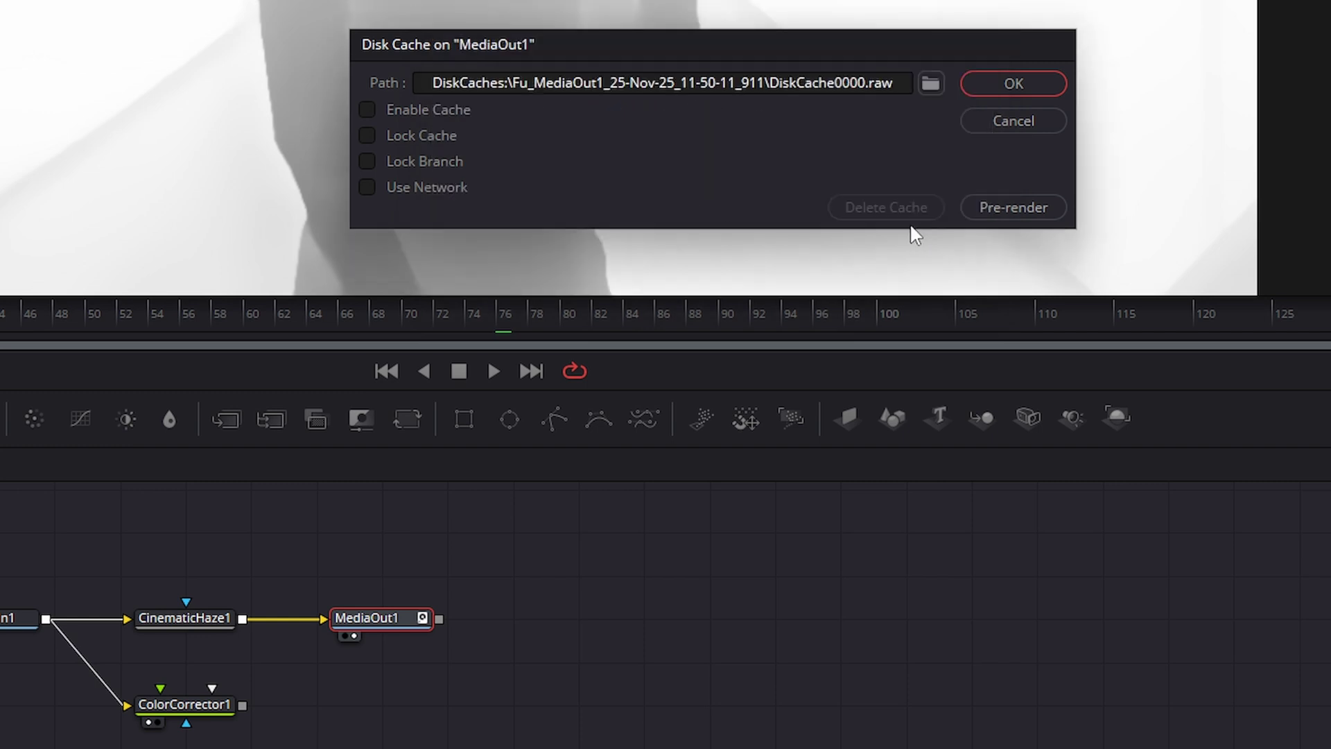
left_click(1026, 86)
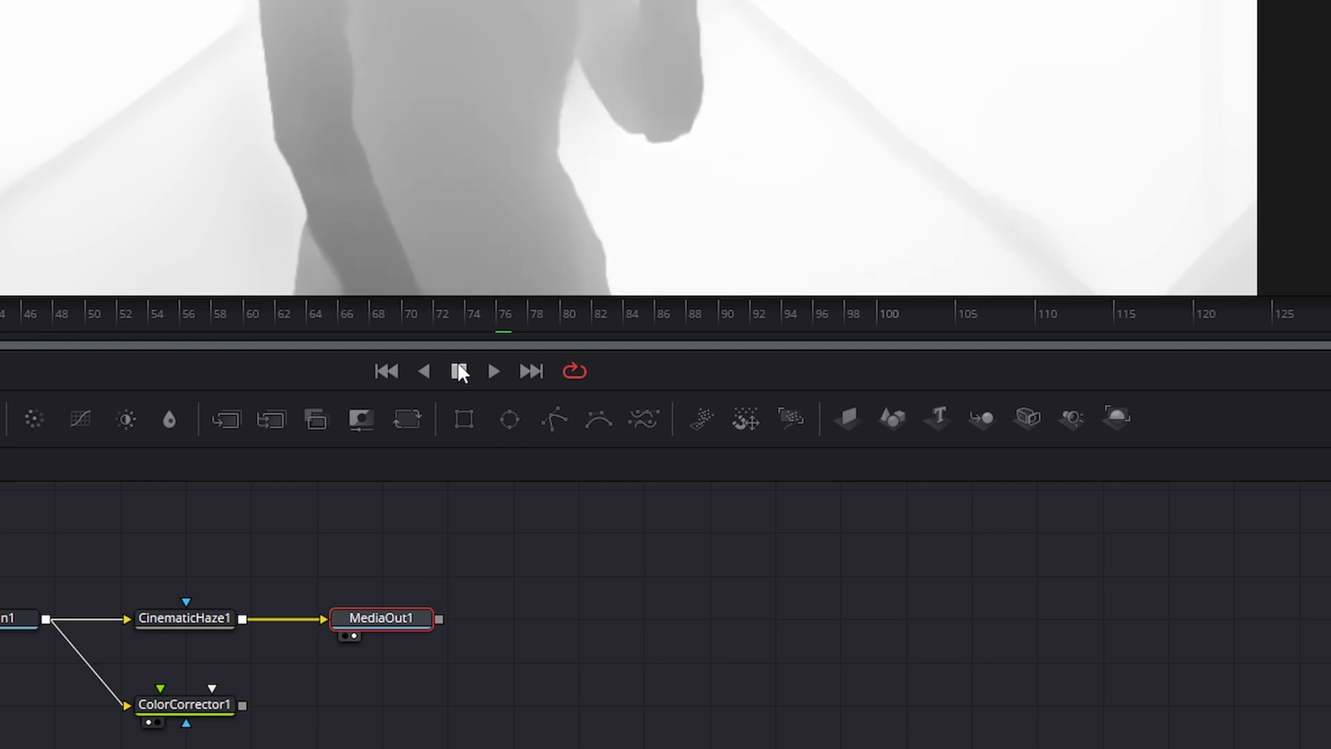
Start pre-rendering a new disk cache for MediaOut1.
right_click(369, 618)
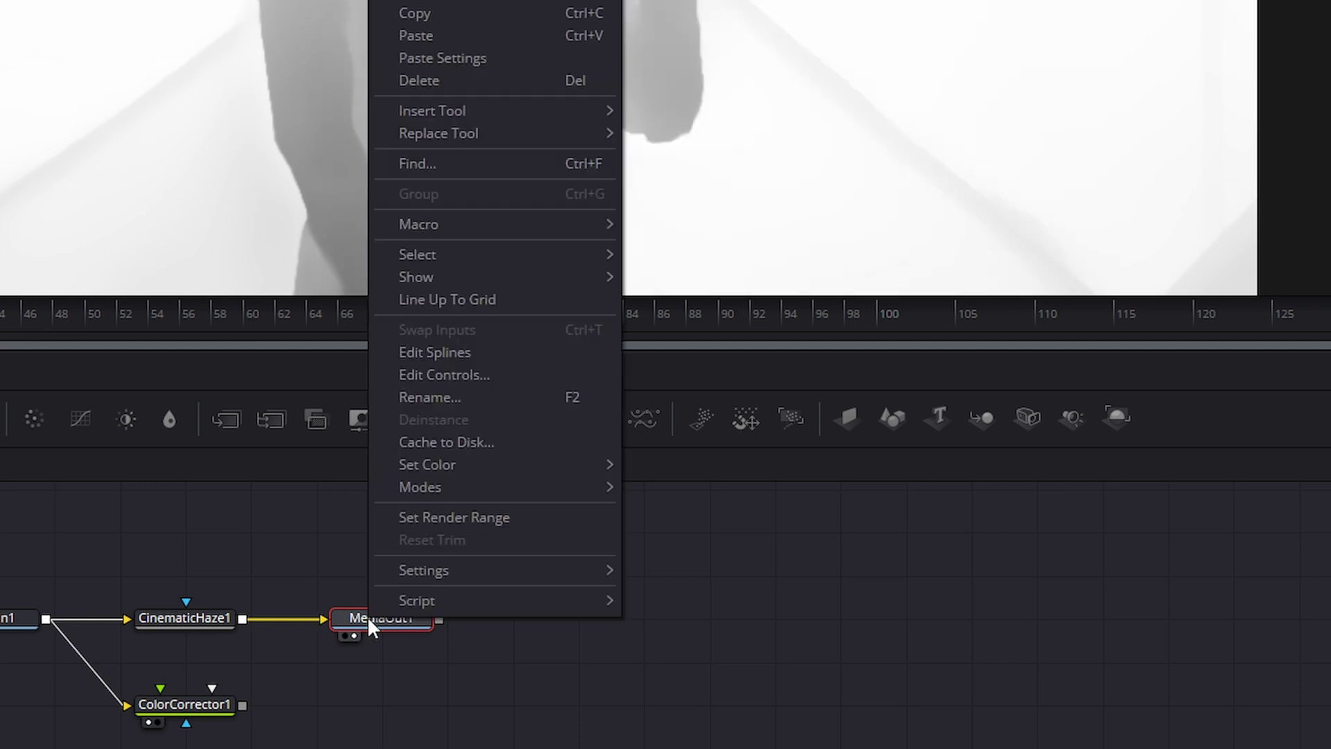
left_click(458, 444)
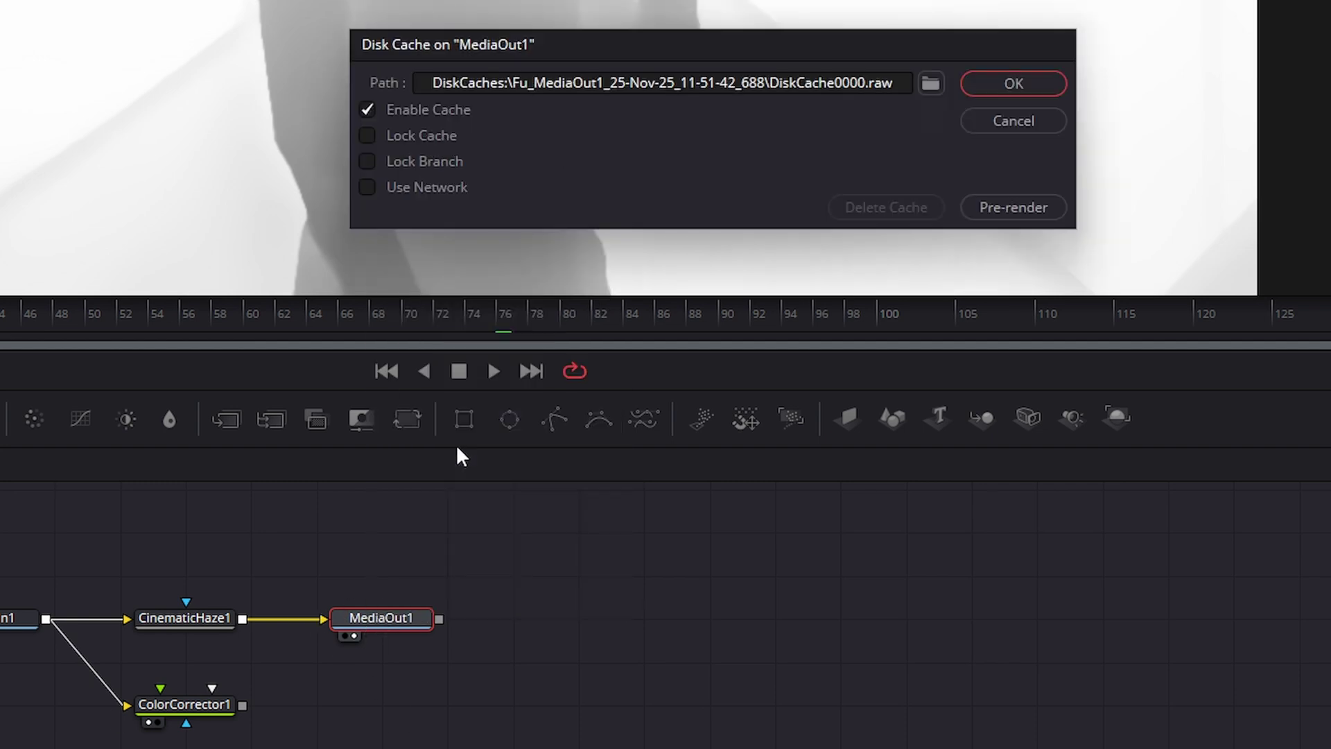
left_click(1013, 208)
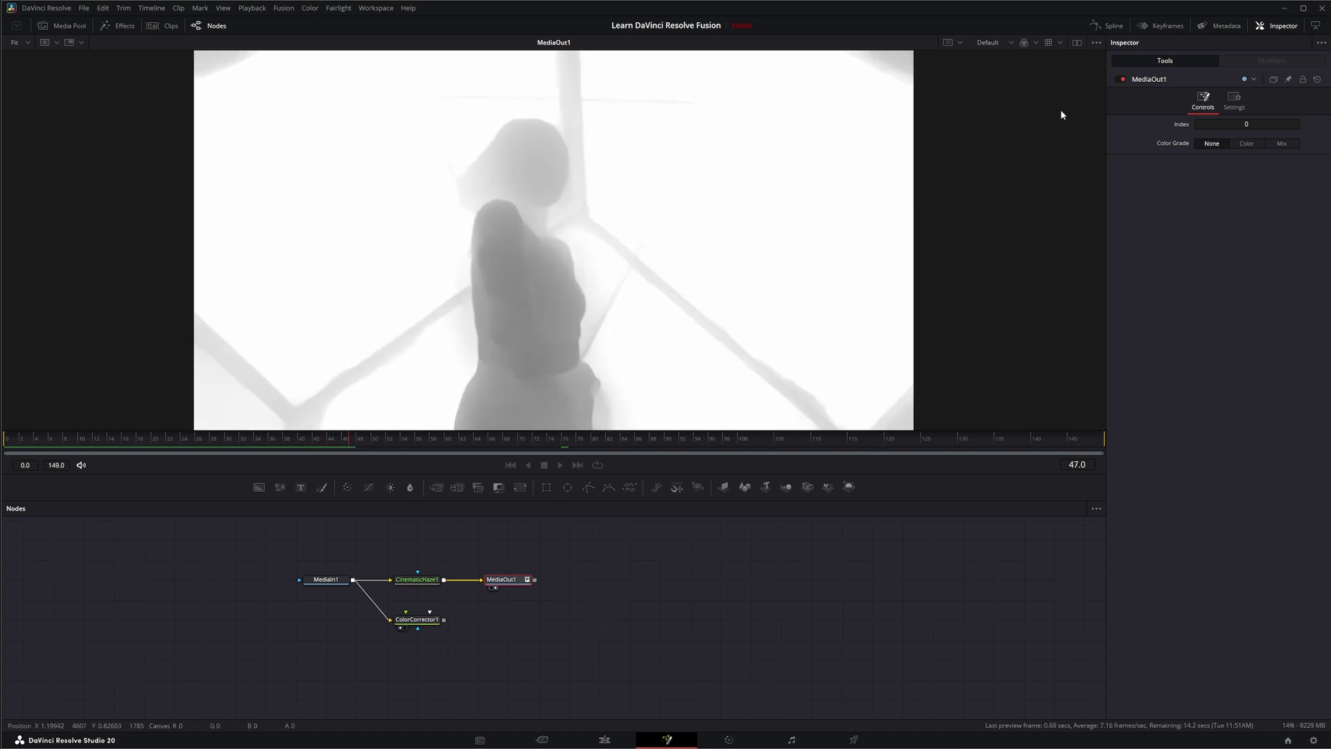
Show ColorCorrector1 and MediaOut1 side by side and cancel the running pre-render.
left_click(1077, 43)
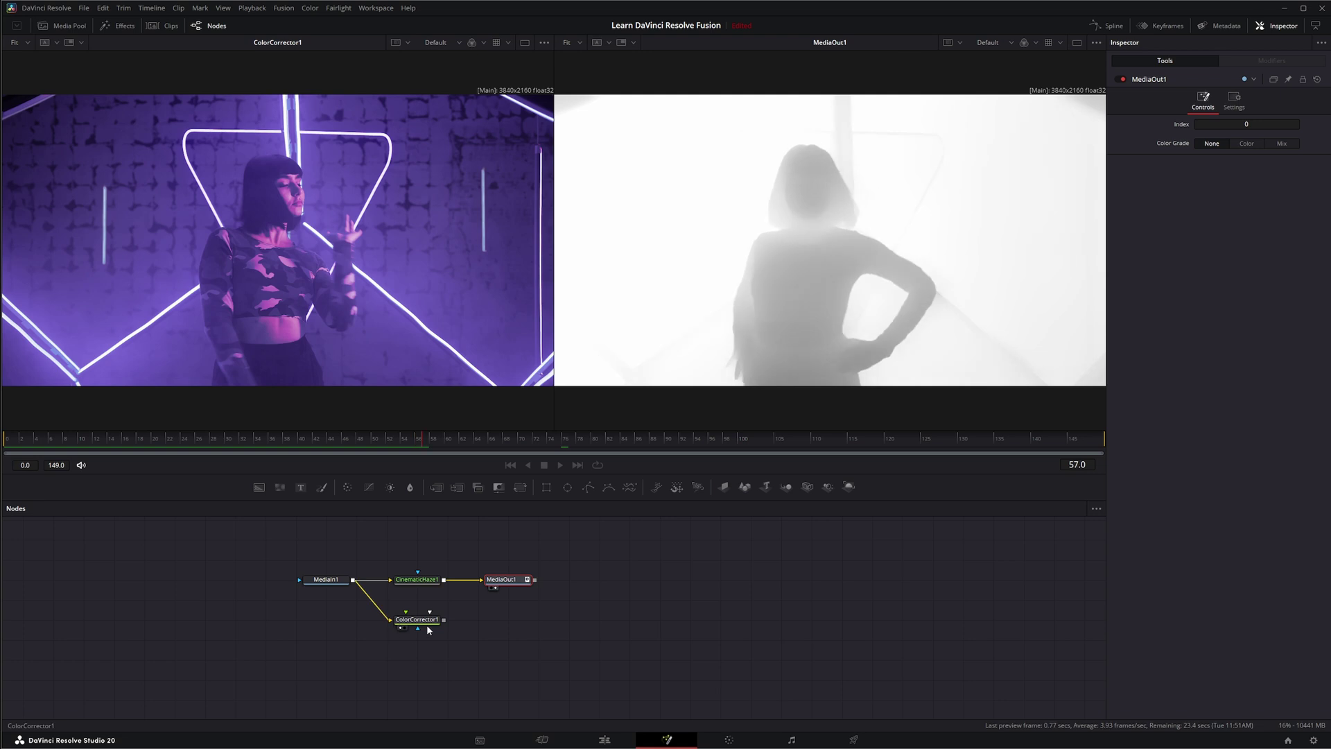
right_click(510, 580)
left_click(511, 445)
left_click(943, 197)
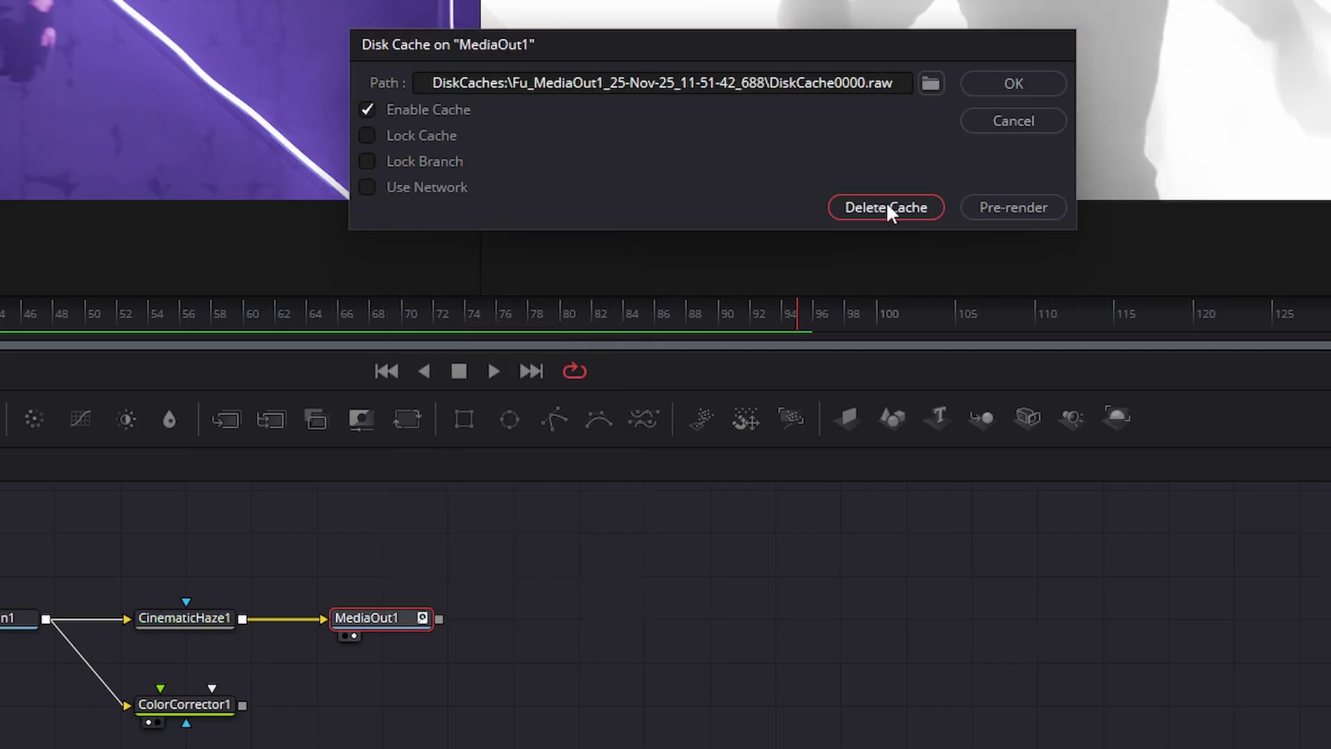
Delete MediaOut1's 96-file disk cache and return to frame 0.
left_click(887, 207)
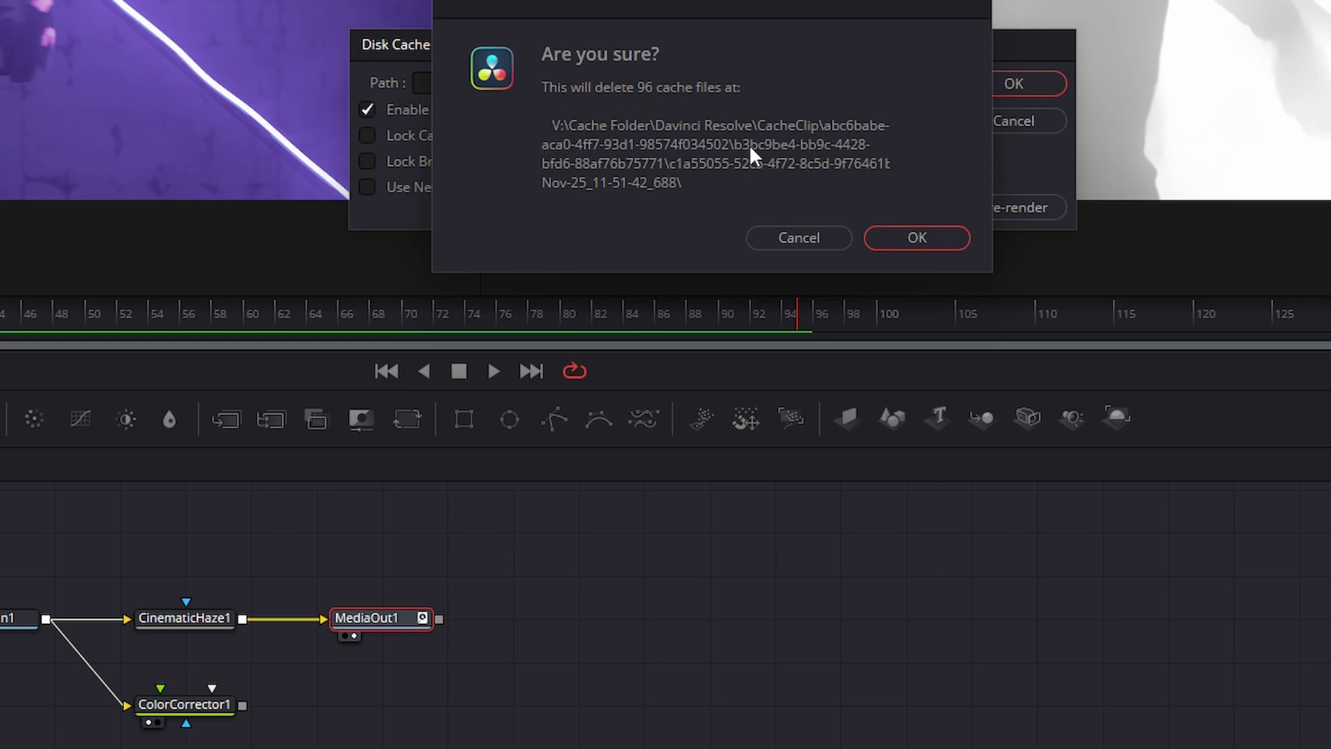
left_click(920, 238)
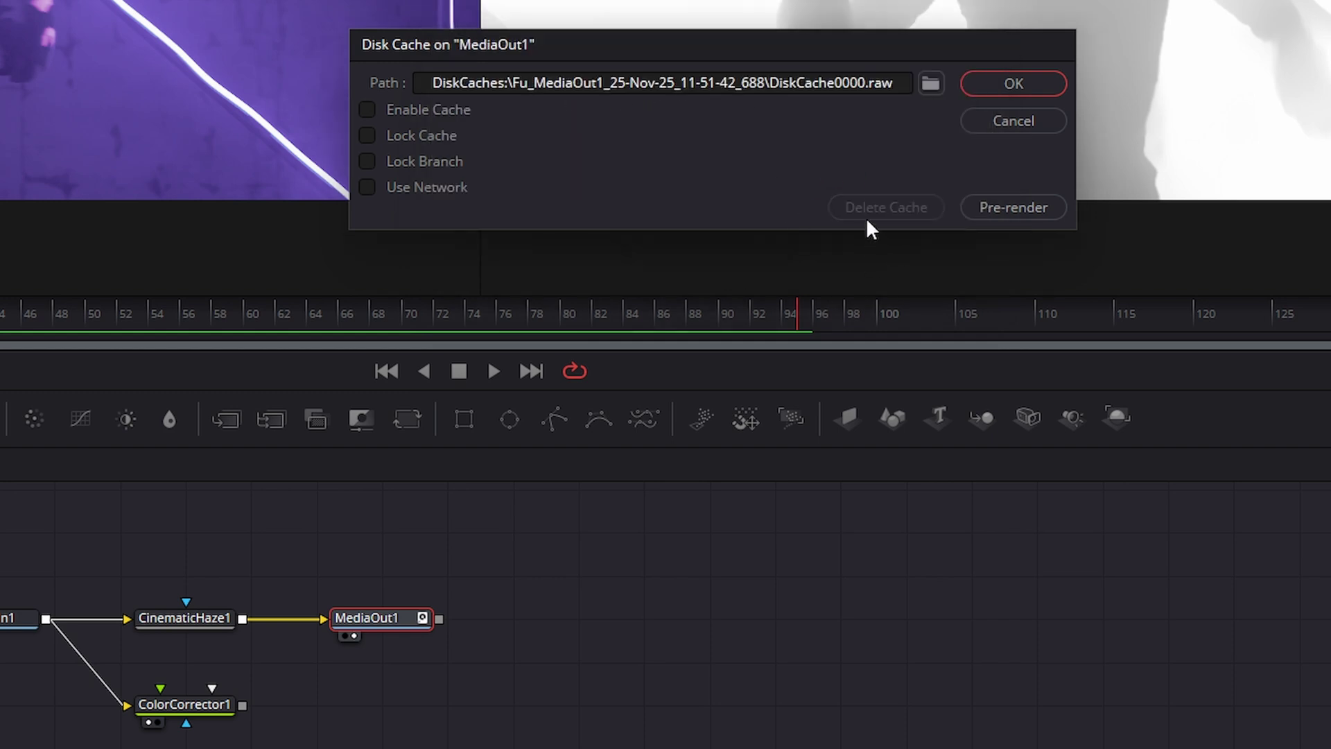
left_click(1013, 84)
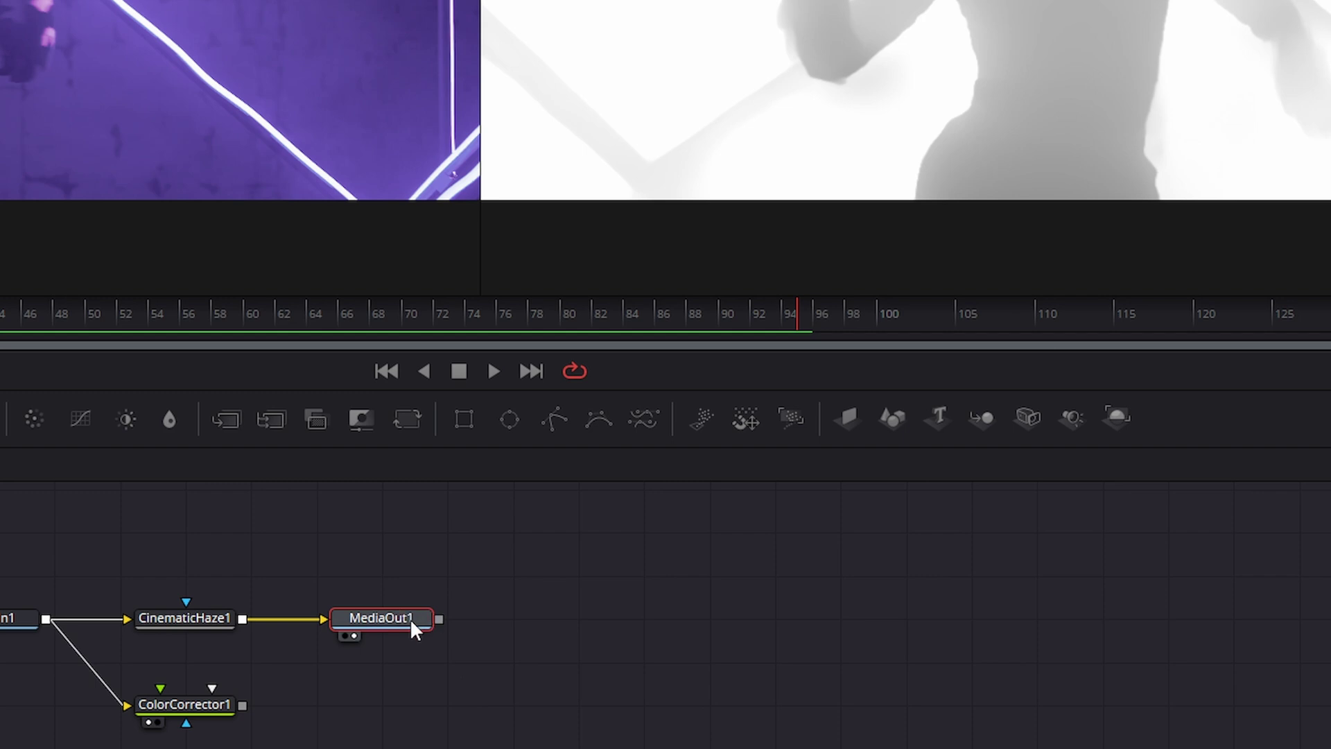
left_click(386, 371)
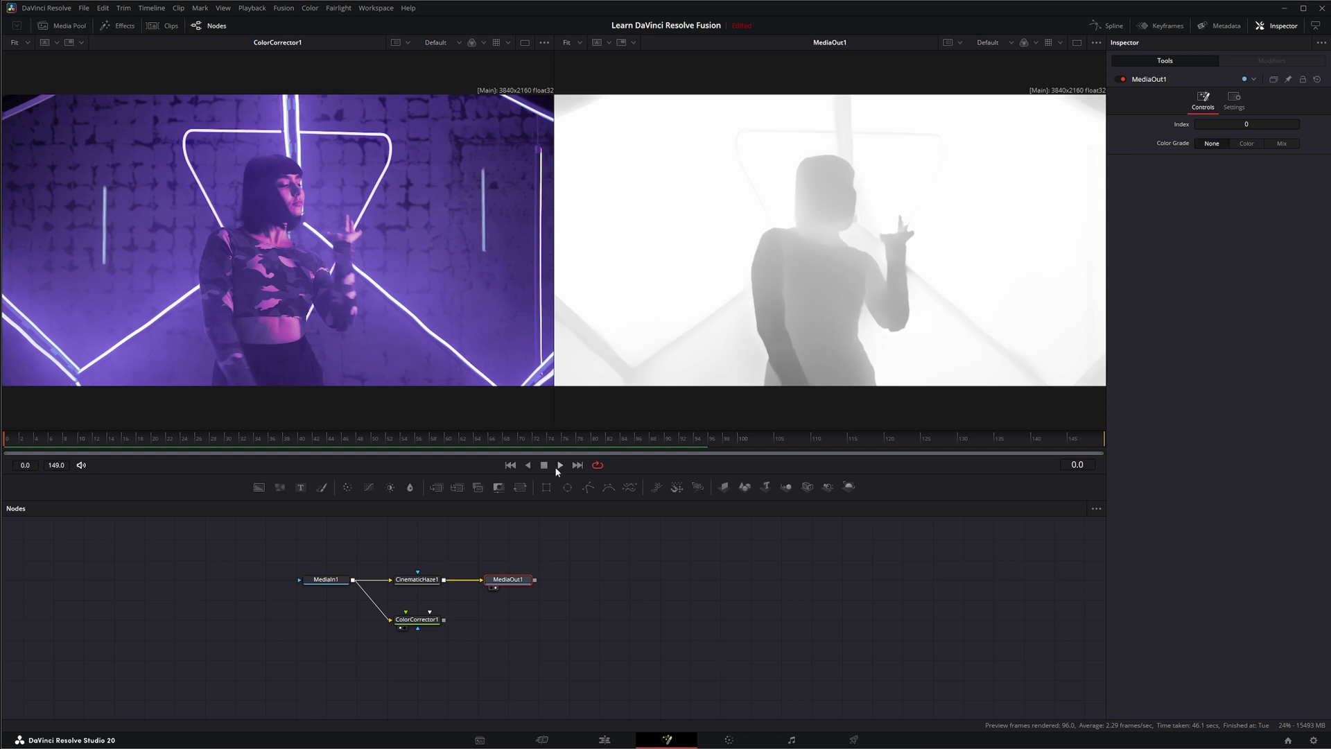
Purge the memory cache, set playback update to 8, and play both viewers briefly.
right_click(1301, 725)
left_click(1322, 693)
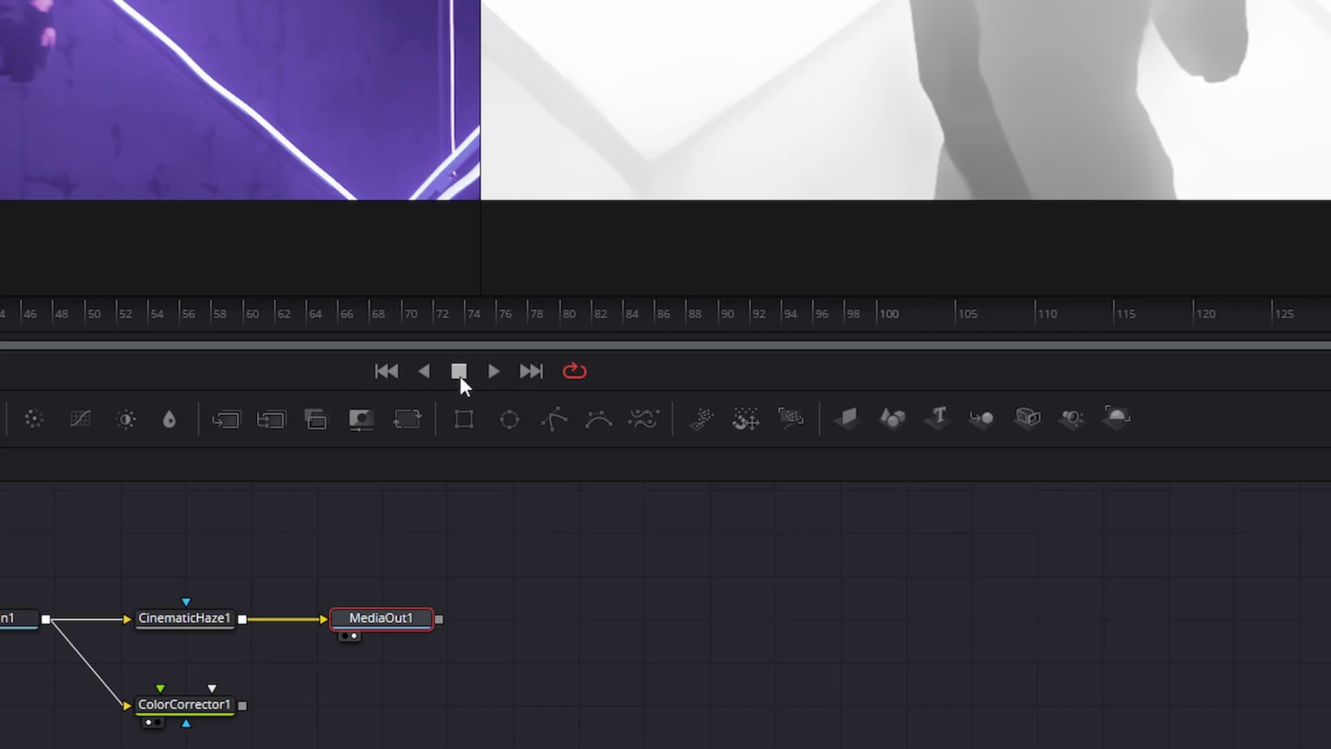
right_click(489, 368)
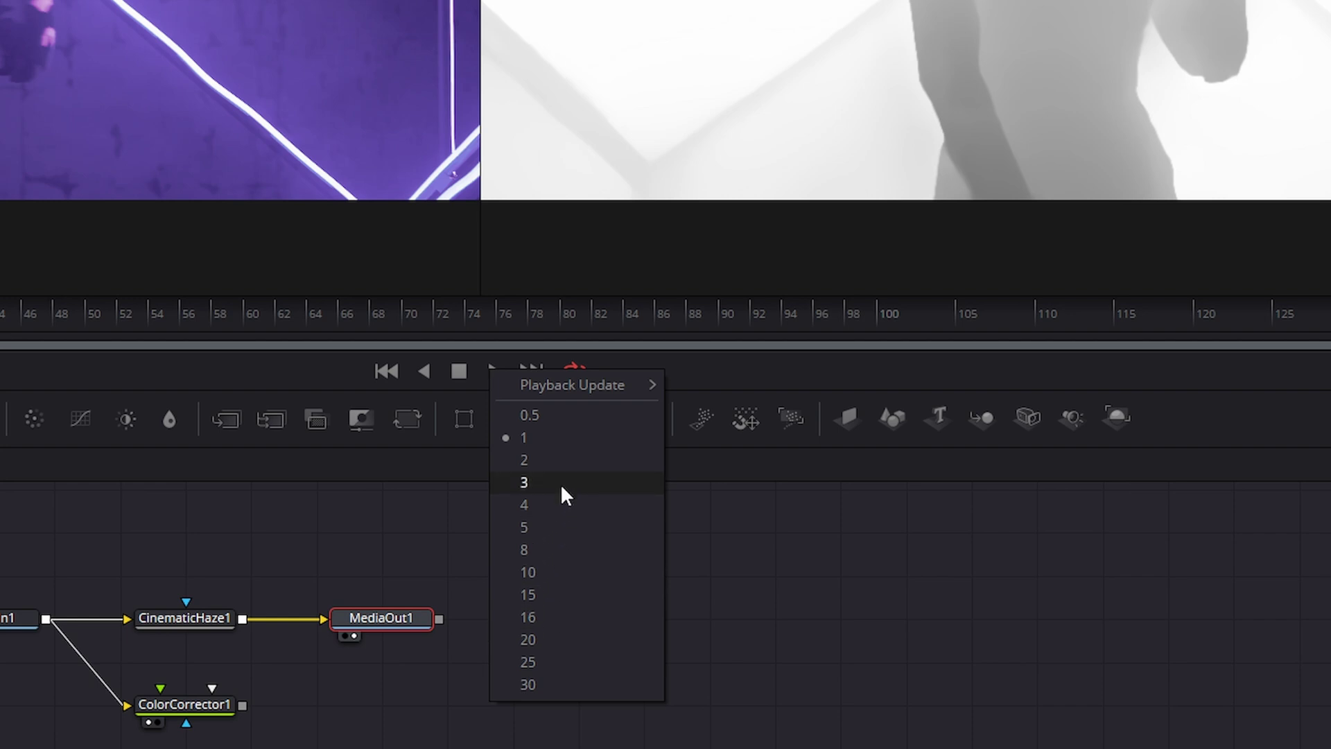
left_click(535, 551)
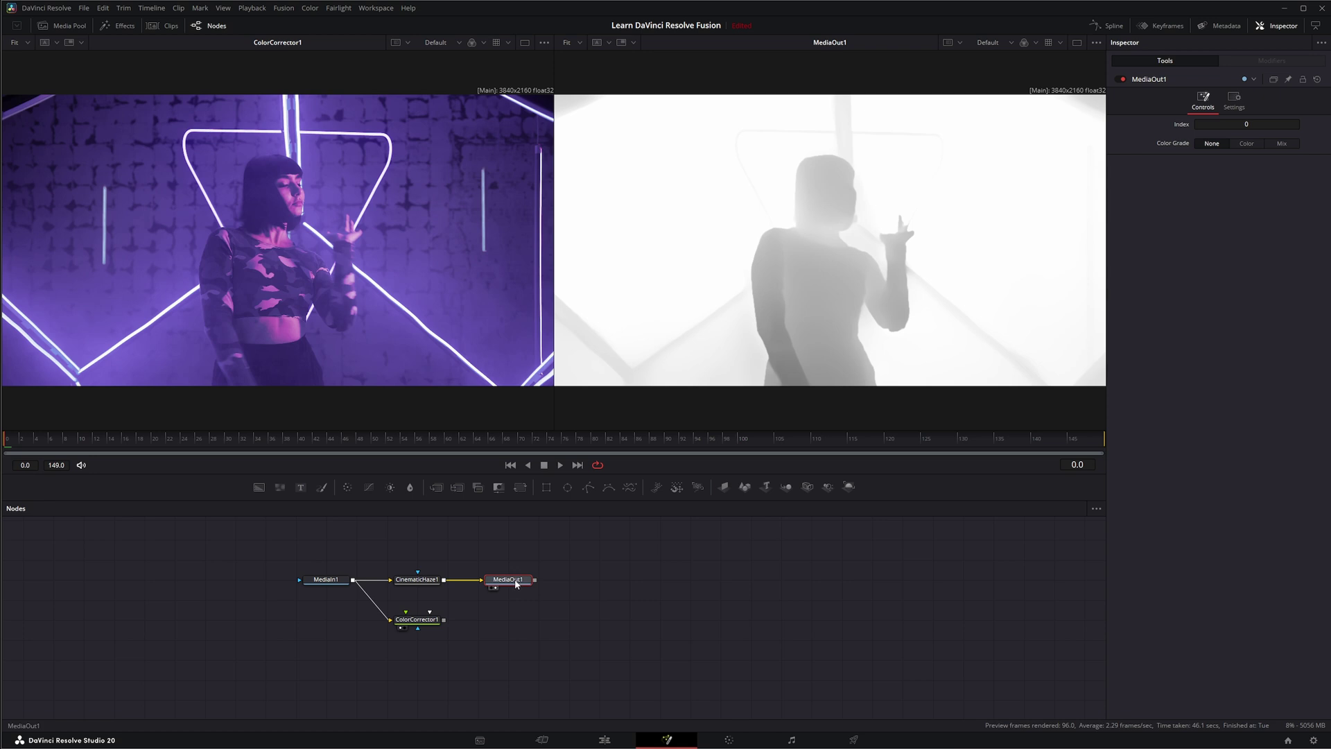
left_click(560, 465)
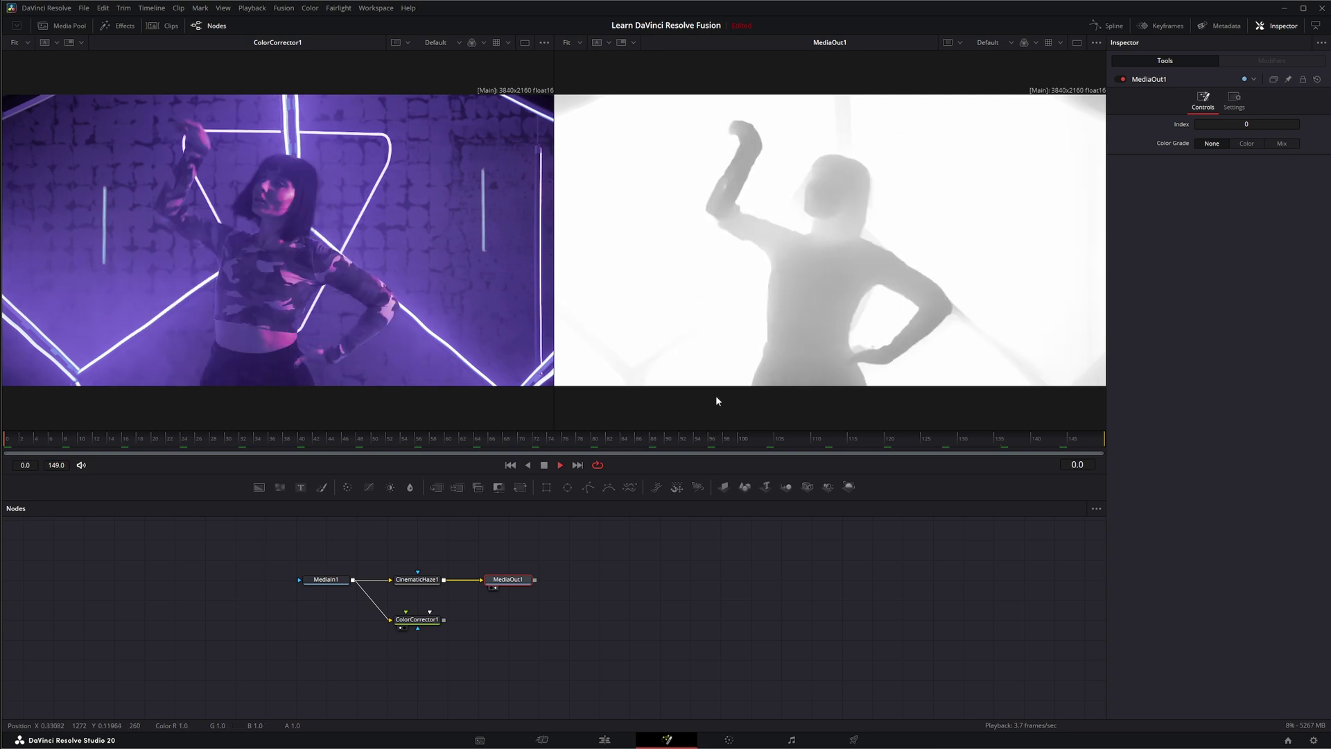
left_click(545, 466)
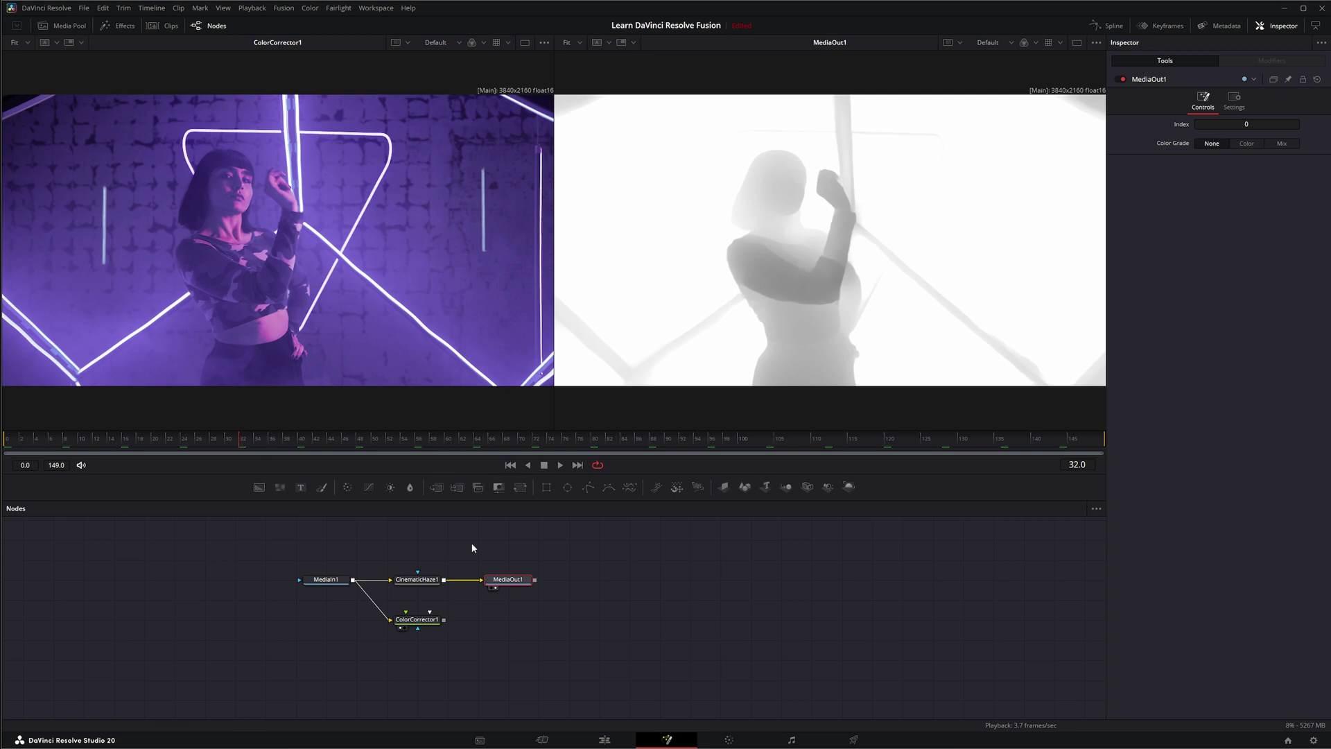
Play ColorCorrector1 alone in a single viewer with playback update set to 1.
left_click(420, 622)
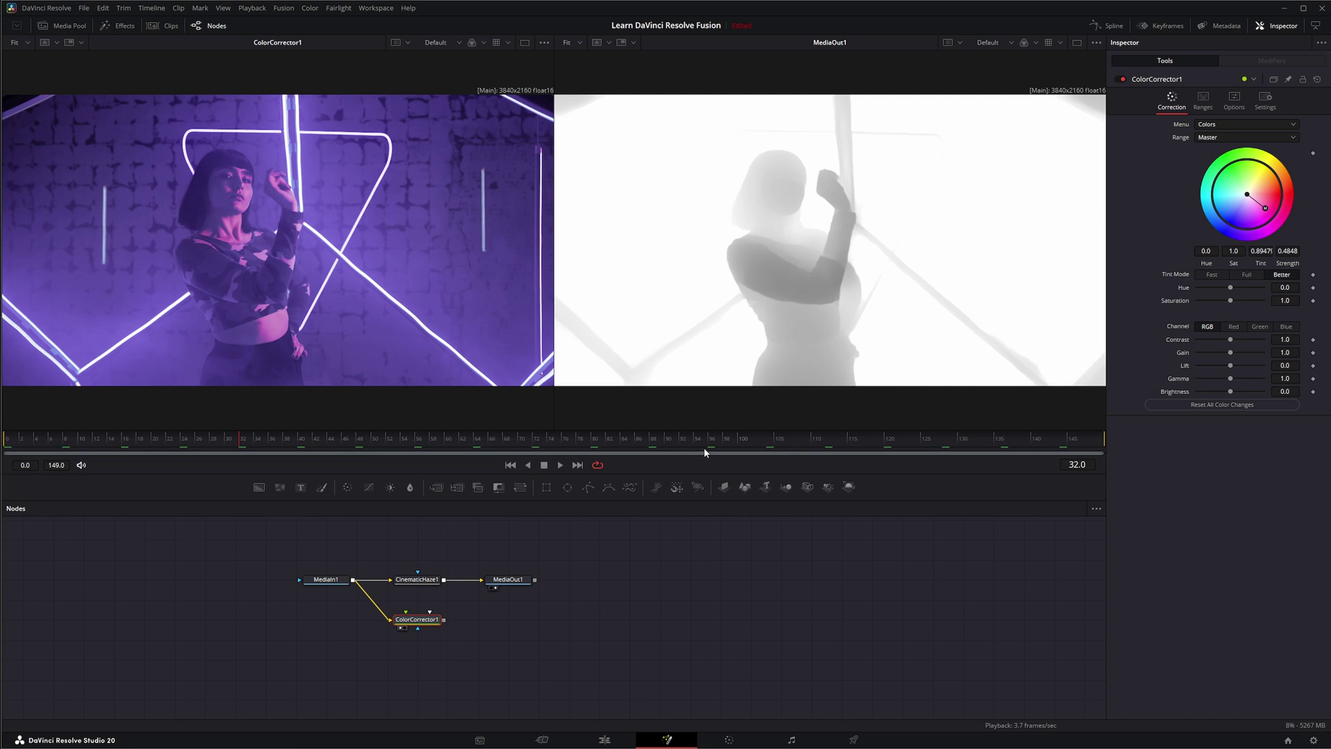
left_click(1077, 42)
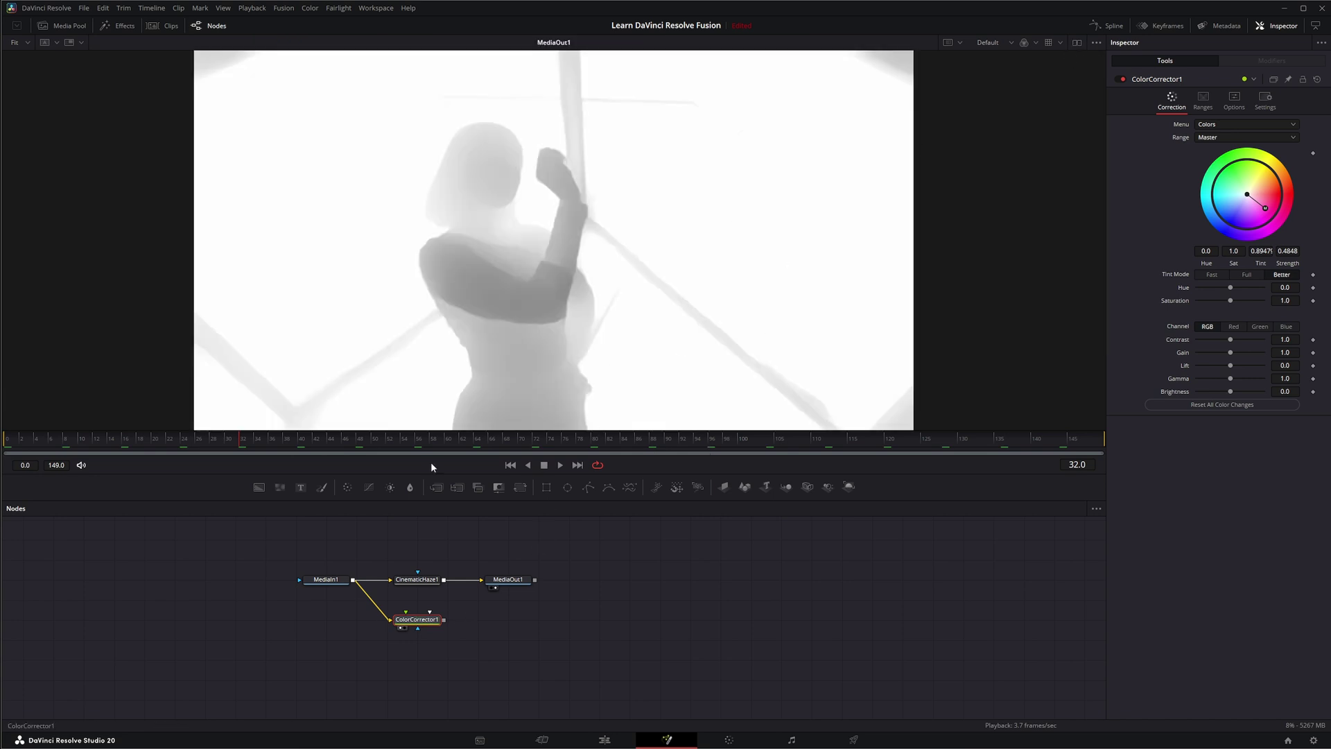
key("1")
right_click(560, 467)
left_click(586, 497)
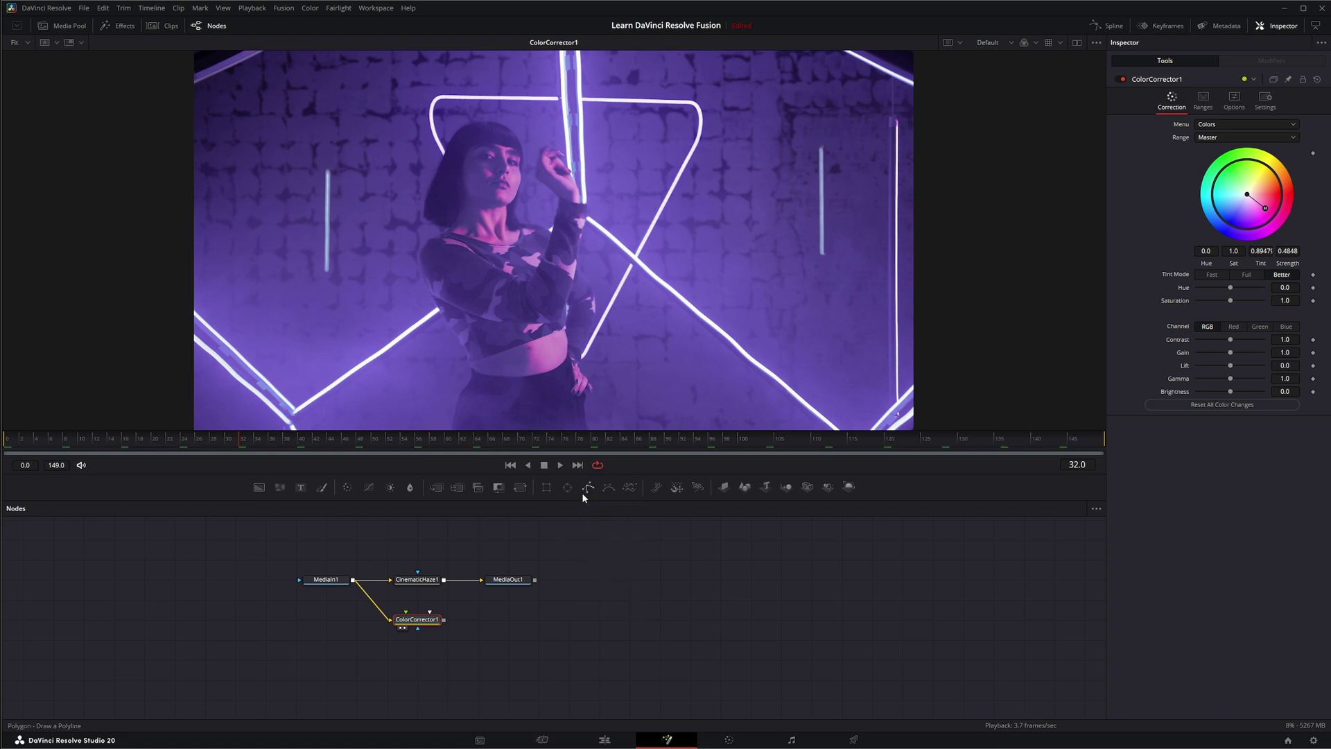
left_click(562, 465)
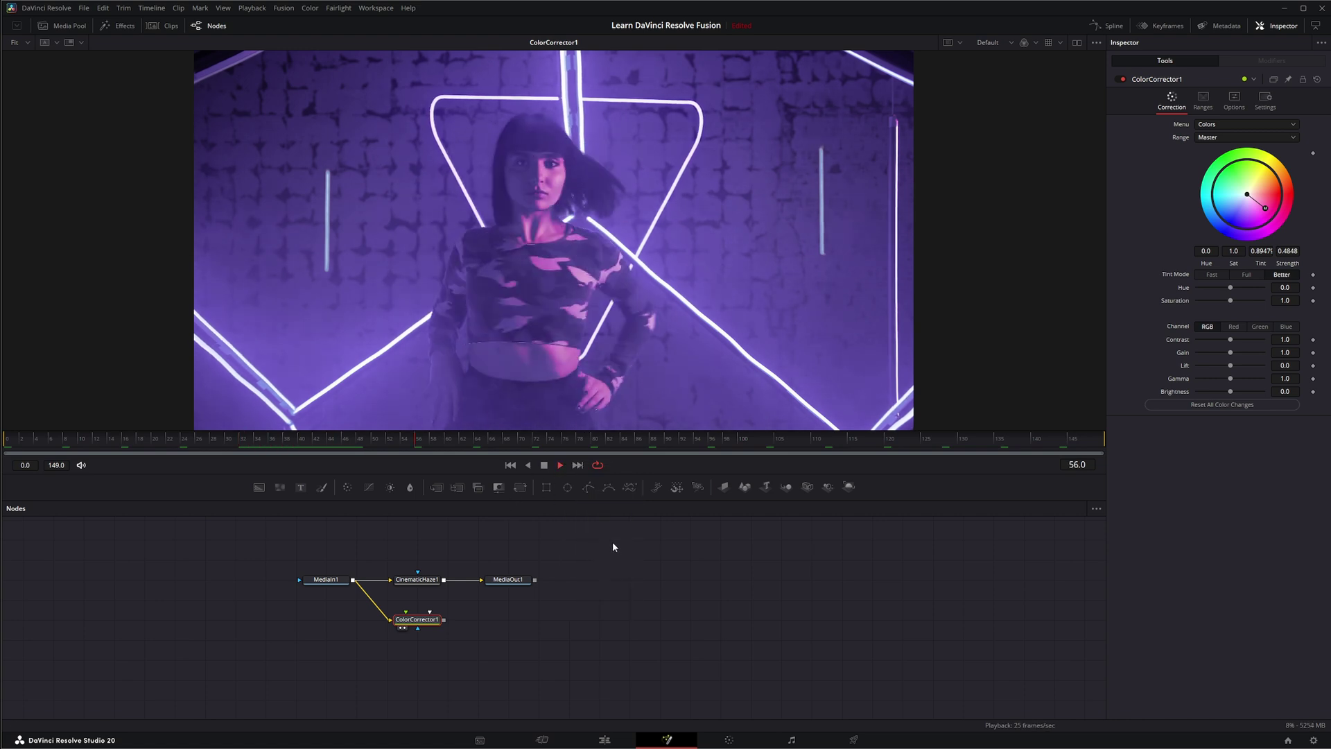